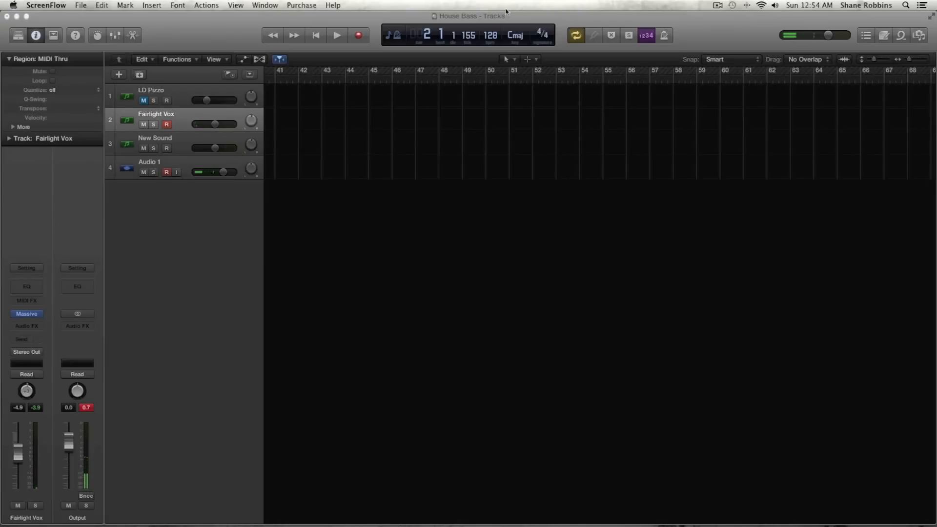
Step: Open Massive on the New Sound track and set OSC1 to the Melofant wavetable, Bend + mode and -12.00 pitch
click(172, 142)
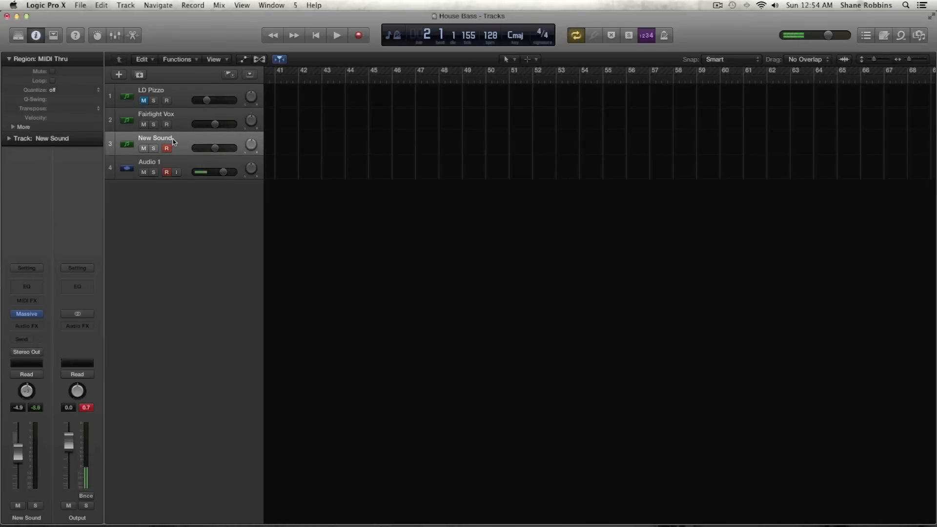
click(26, 315)
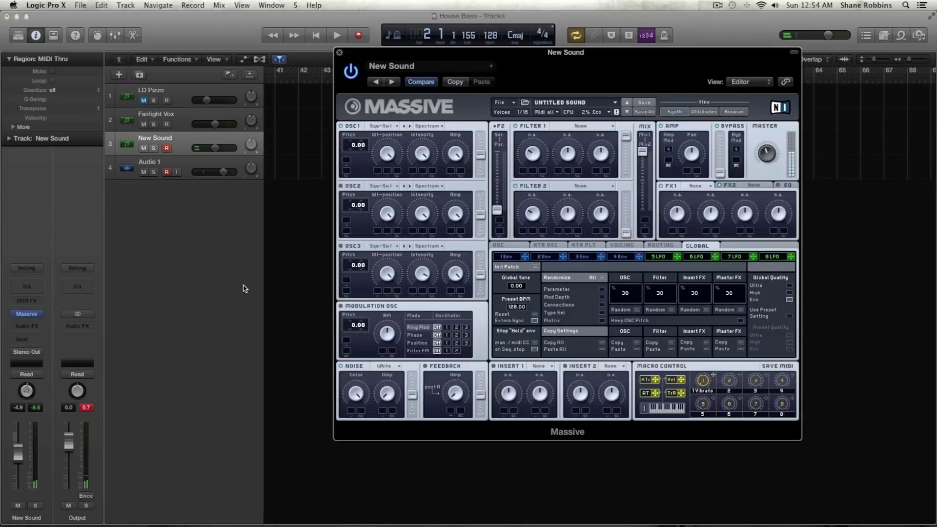
click(384, 126)
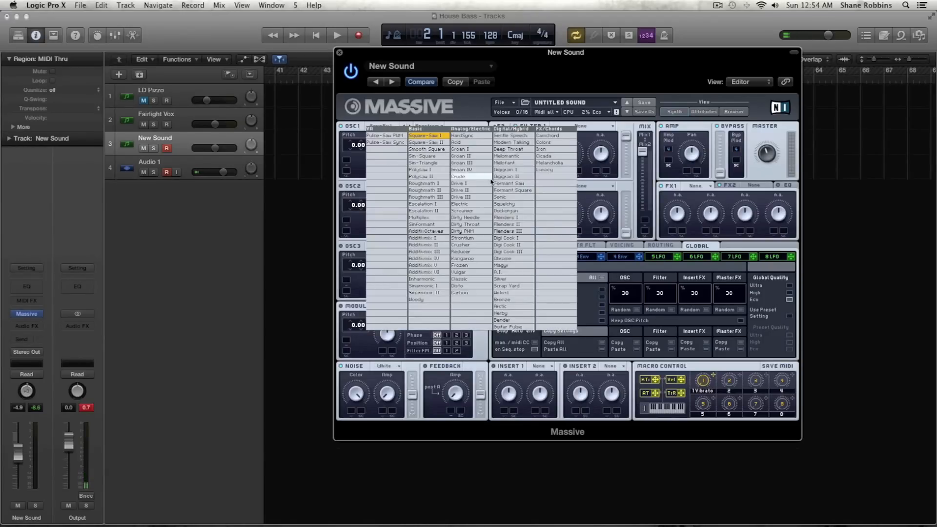
click(513, 167)
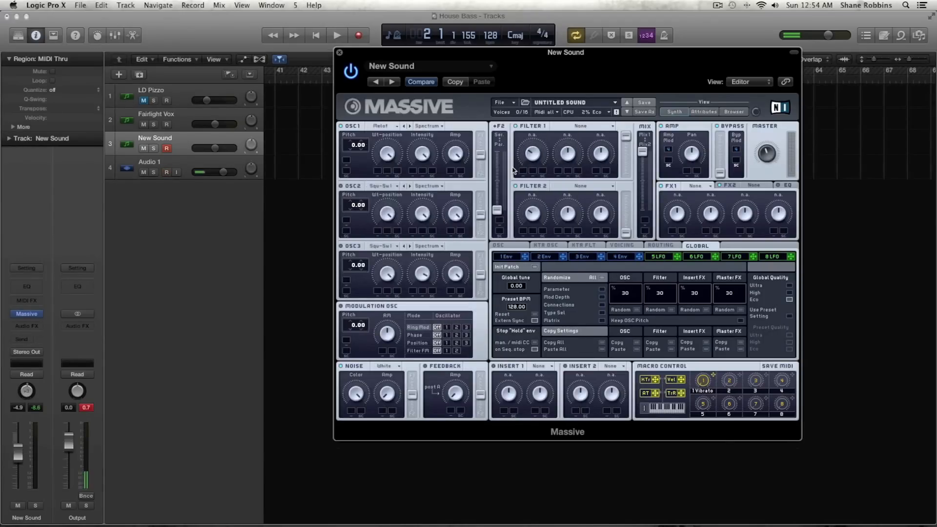
click(431, 128)
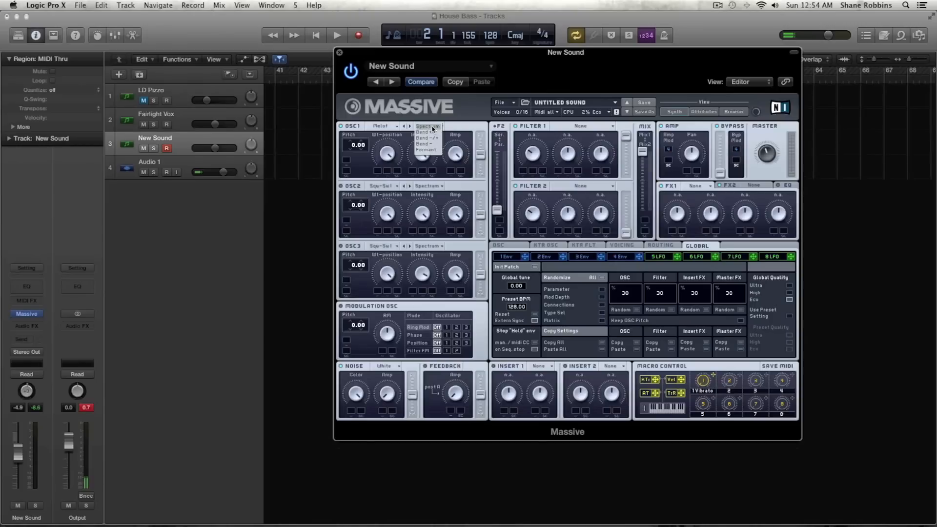
click(434, 134)
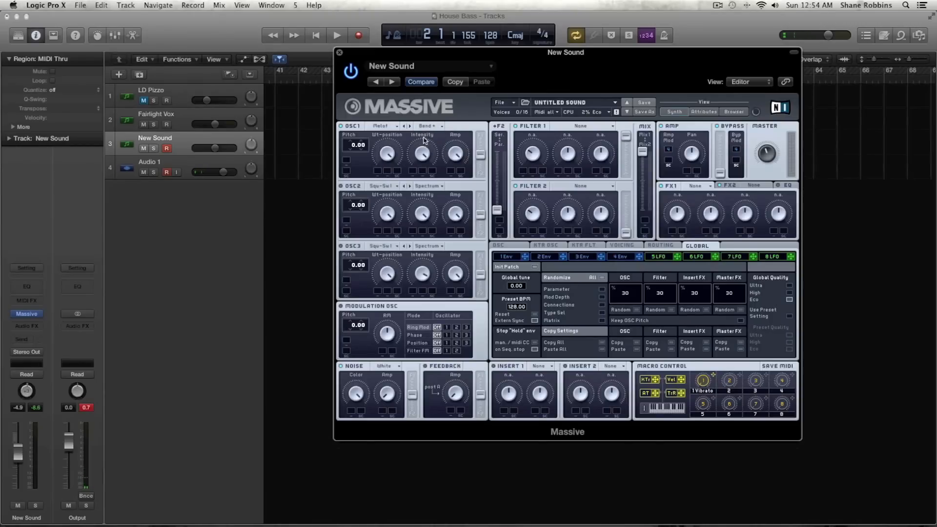
drag(355, 148, 353, 157)
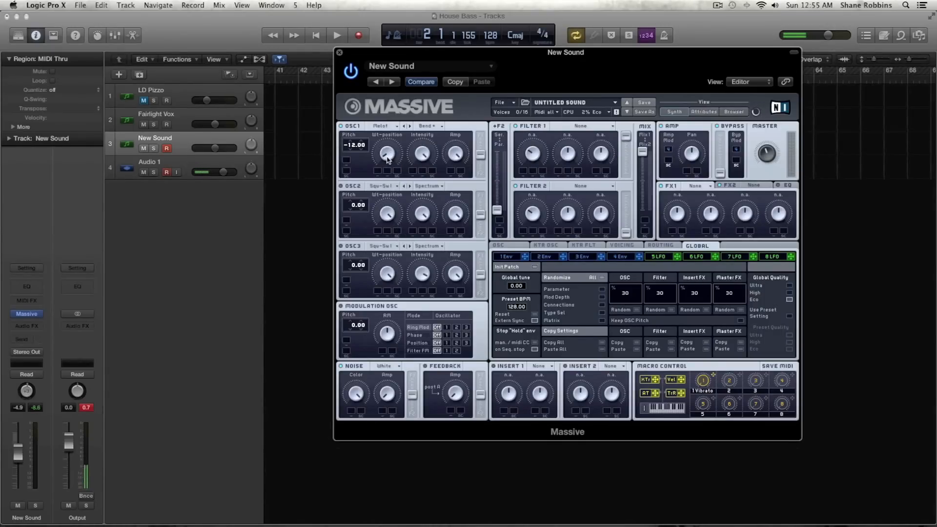
Step: Clear Macro 1's existing vibrato assignment and assign the macro to OSC1's wavetable position
right_click(714, 377)
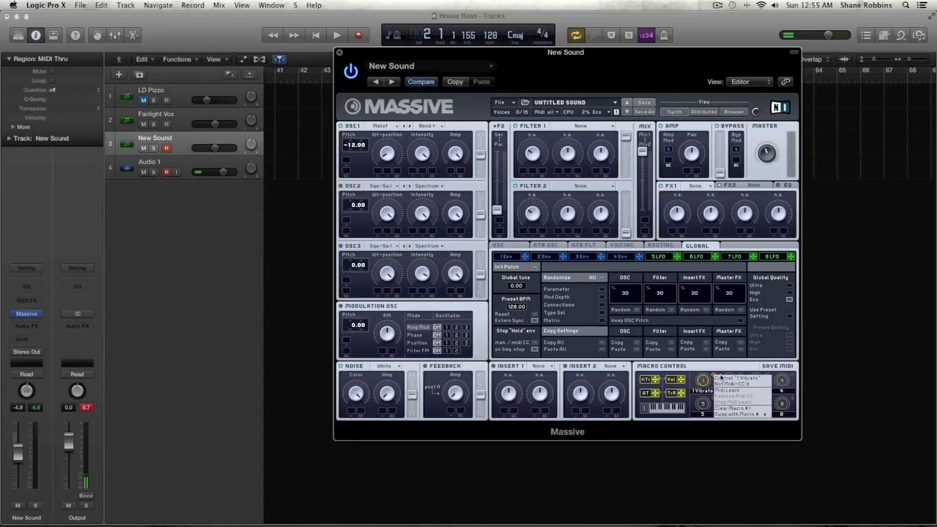
click(740, 409)
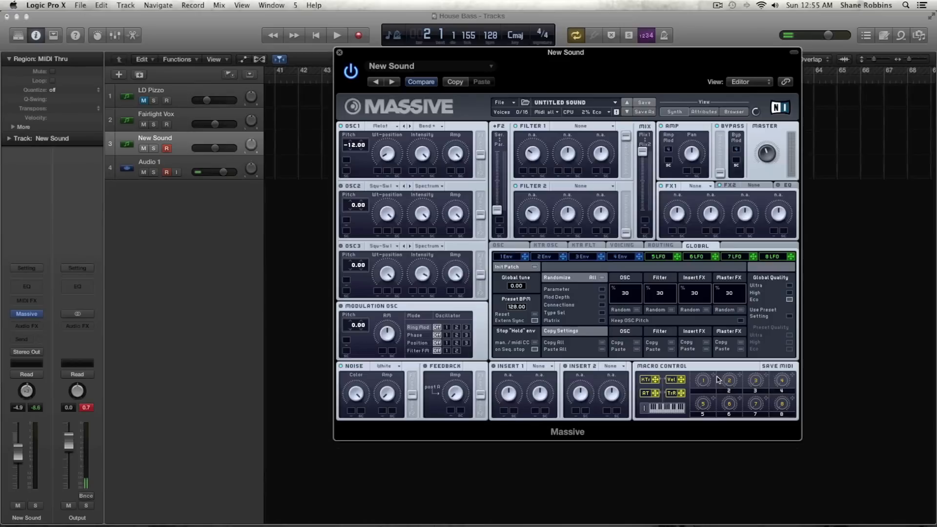
drag(689, 371, 378, 170)
Step: Set OSC2 to the Vulgar wavetable and OSC3 to the Guitar Pulse wavetable at -12.00 pitch
click(380, 187)
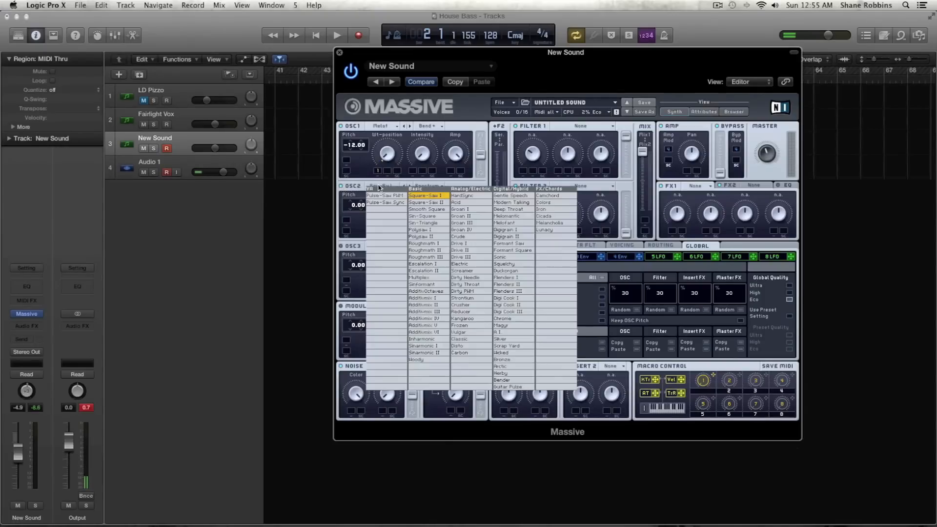
click(462, 333)
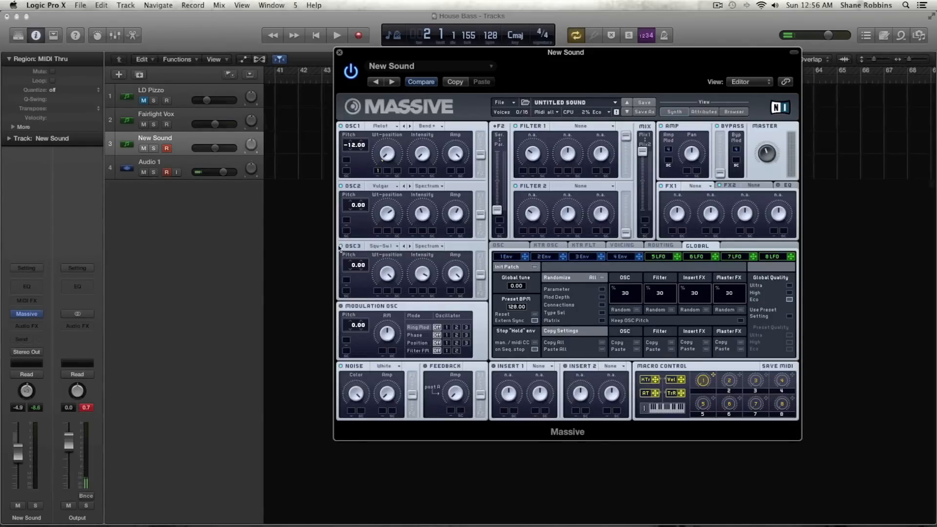
click(390, 249)
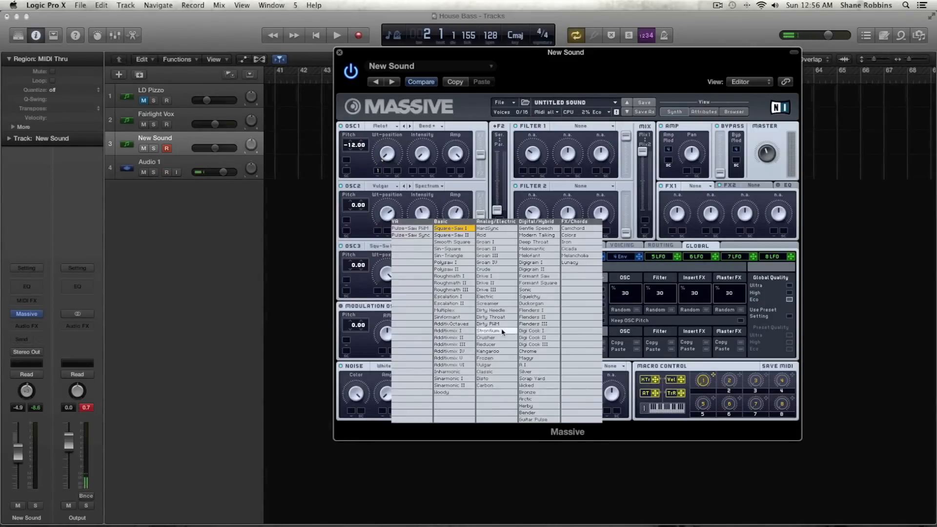
click(545, 420)
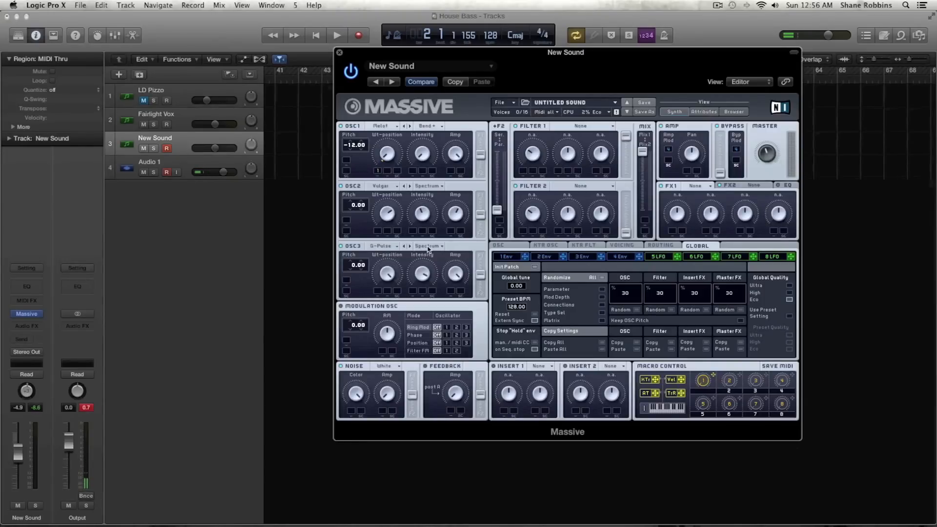
drag(352, 265, 353, 277)
Step: Set Filter 1 to Lowpass 4 and Filter 2 to Highpass 2
click(578, 126)
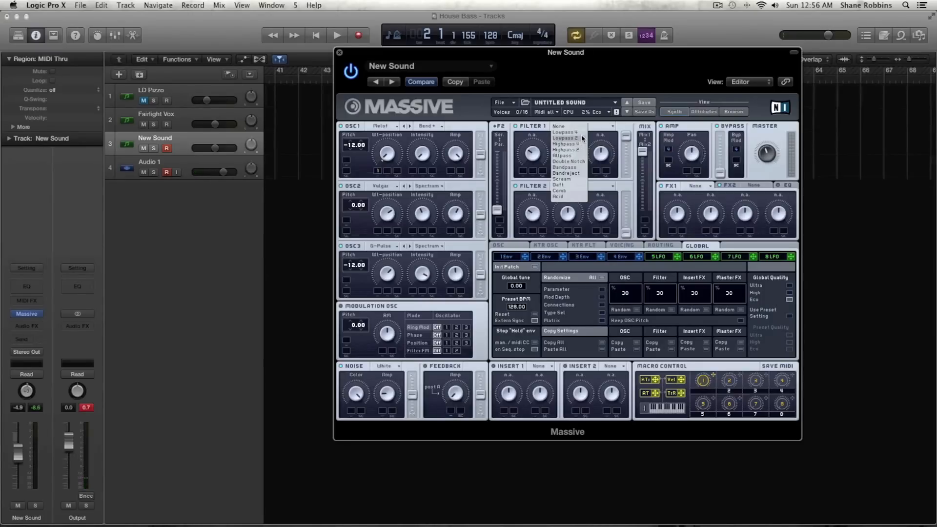
click(578, 133)
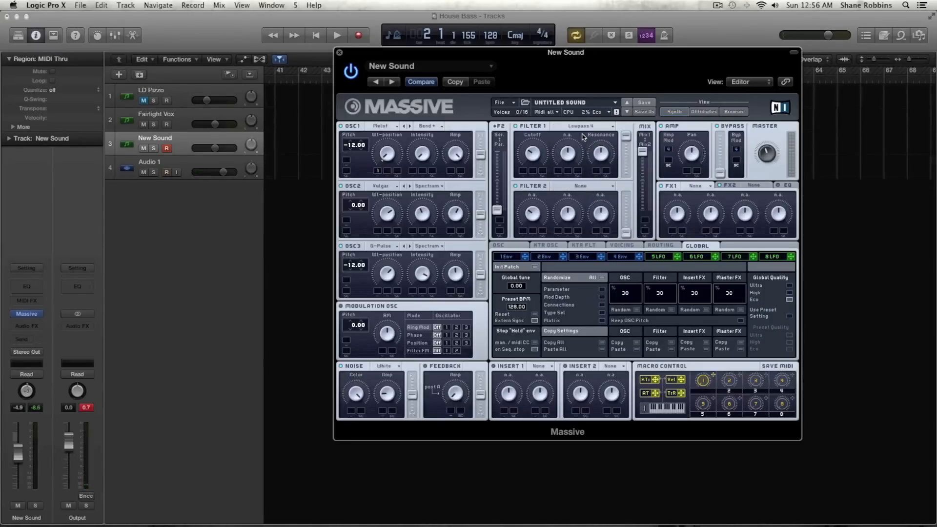
click(567, 189)
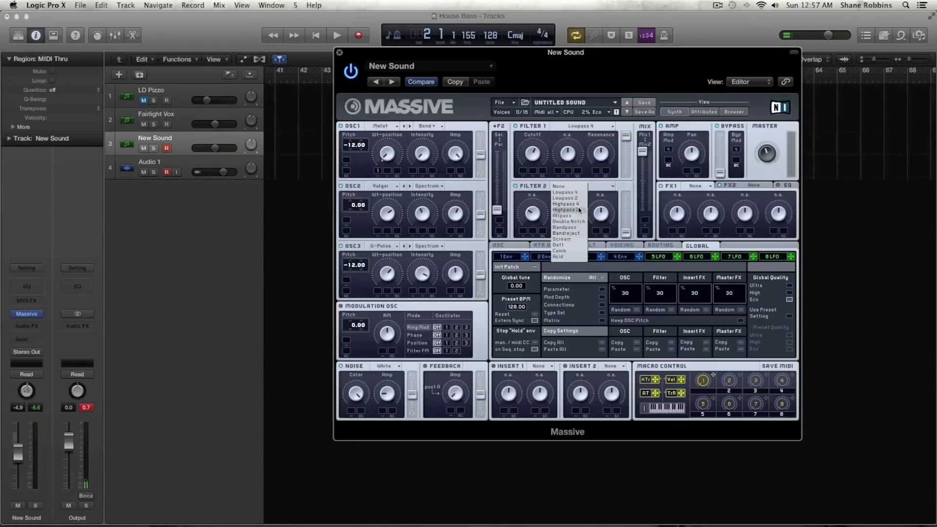
click(579, 211)
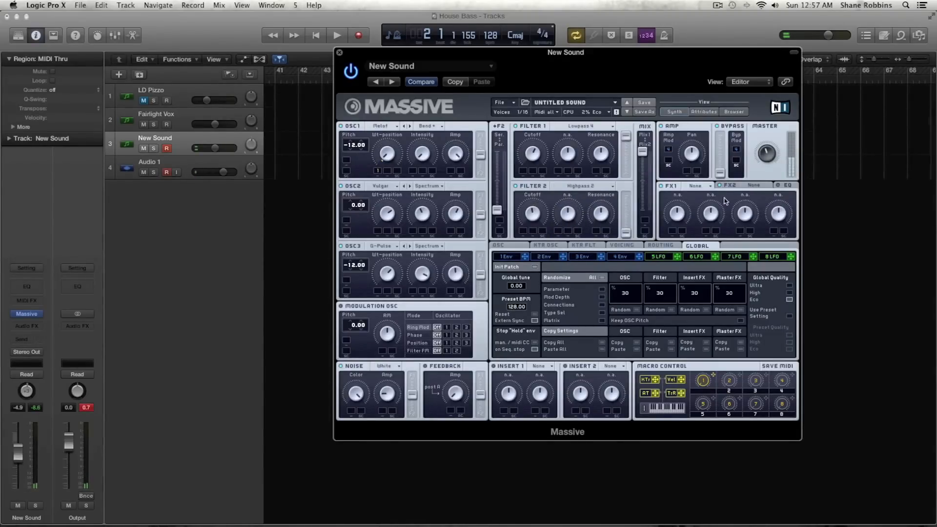
Step: Center the mix between the two filters and raise Filter 2's output level to nearly full
drag(644, 152, 648, 188)
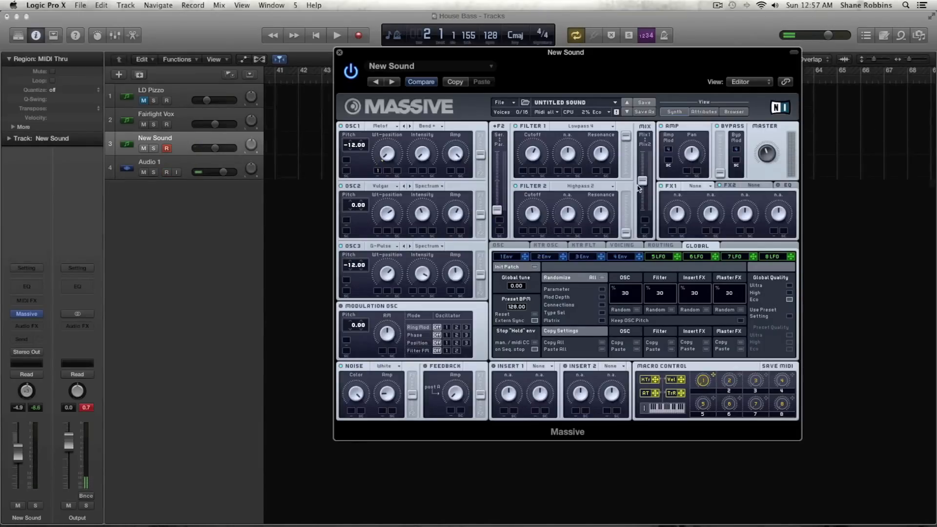
drag(626, 232, 623, 185)
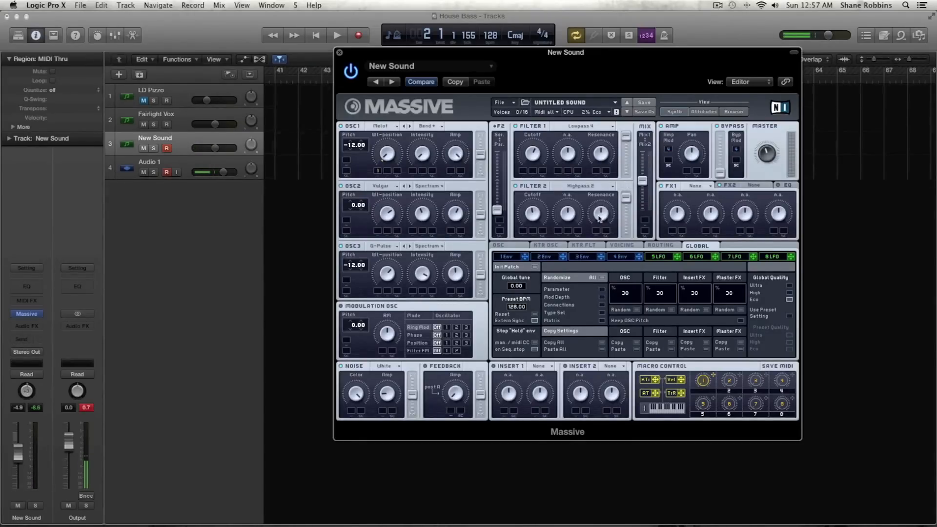
Step: Try the Global-Ultra quality setting on the new patch and restore it to Global-Eco
click(600, 112)
click(604, 114)
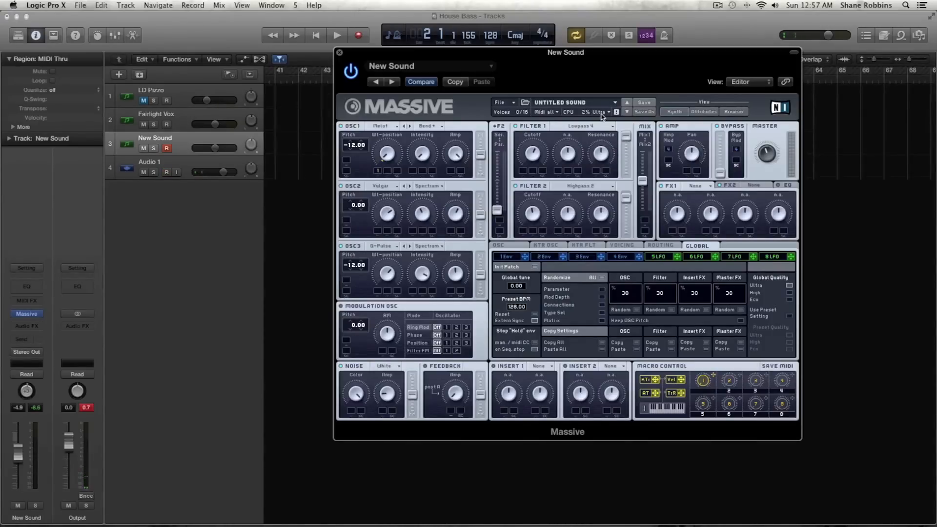
click(604, 113)
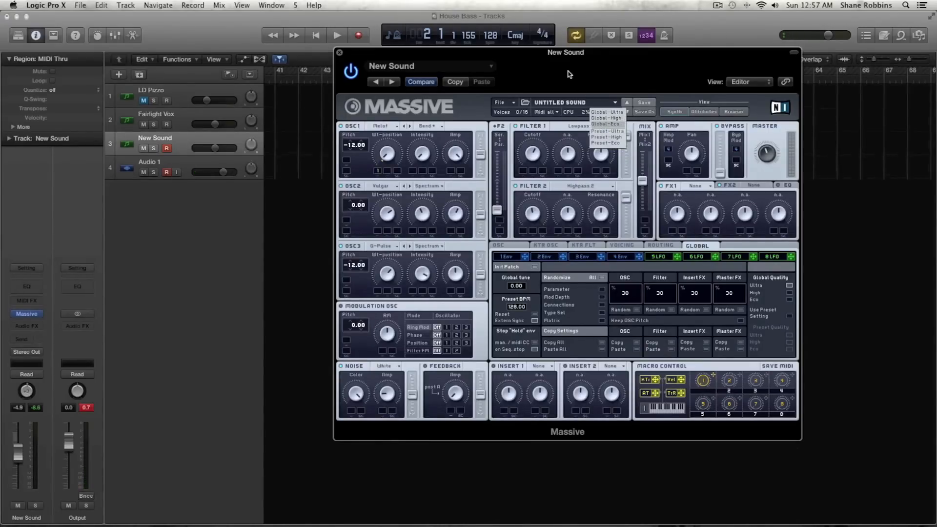
drag(568, 54, 530, 47)
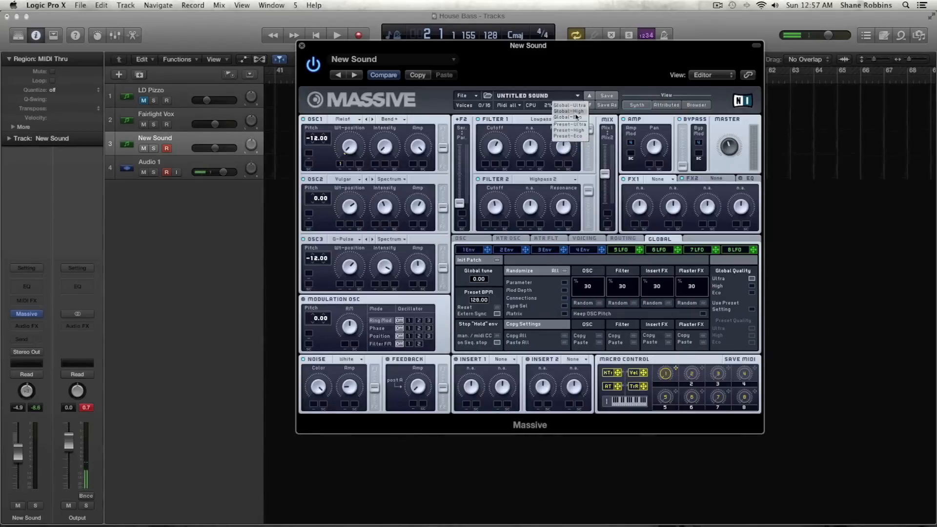
click(576, 117)
click(565, 118)
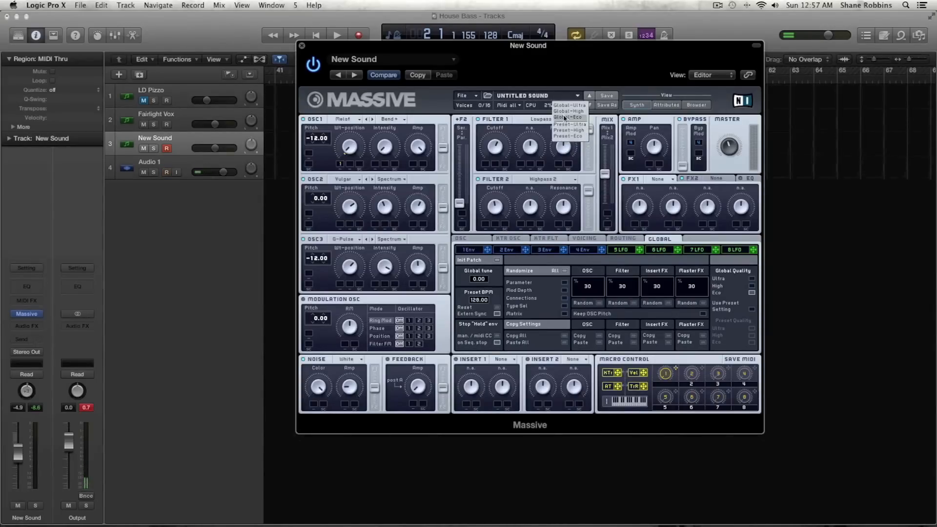
click(532, 112)
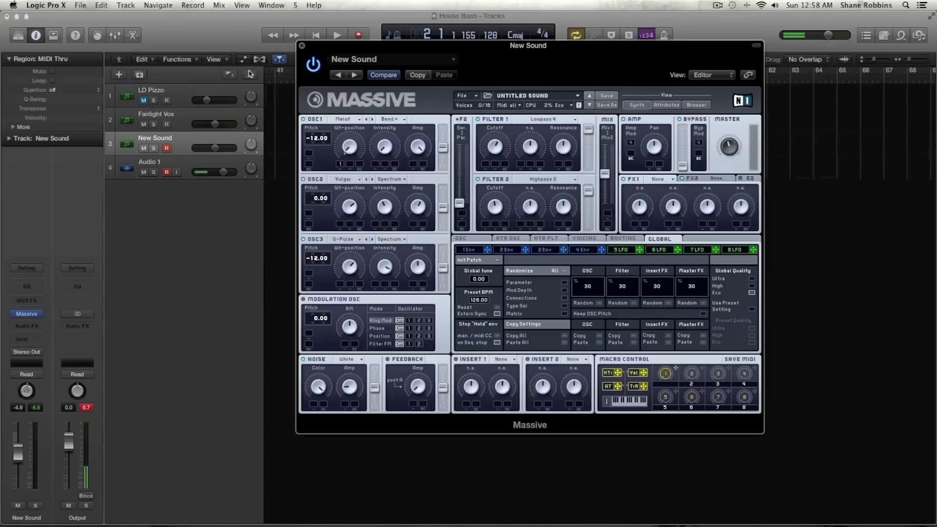
Step: Try Global-Ultra quality in the Fairlight Vox track's Massive, restore Global-Eco and close that instrument window
click(207, 122)
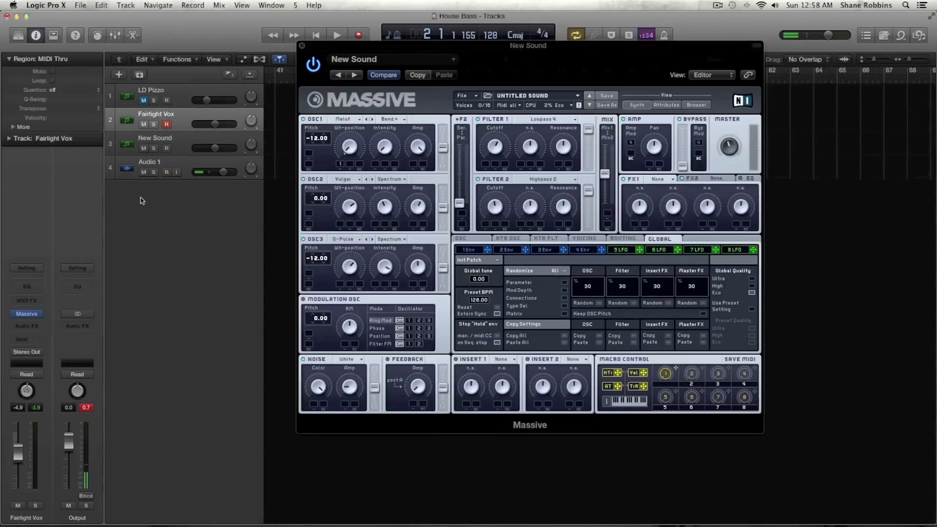
click(26, 313)
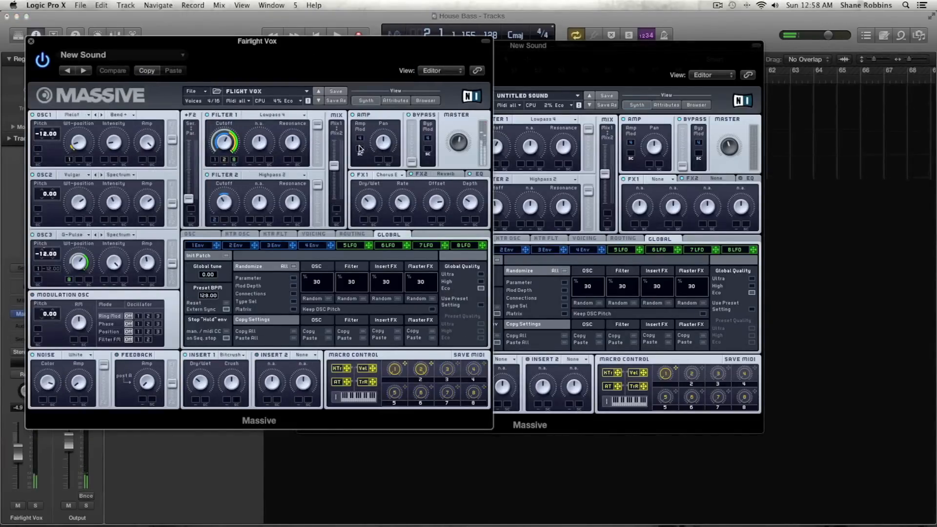
click(290, 101)
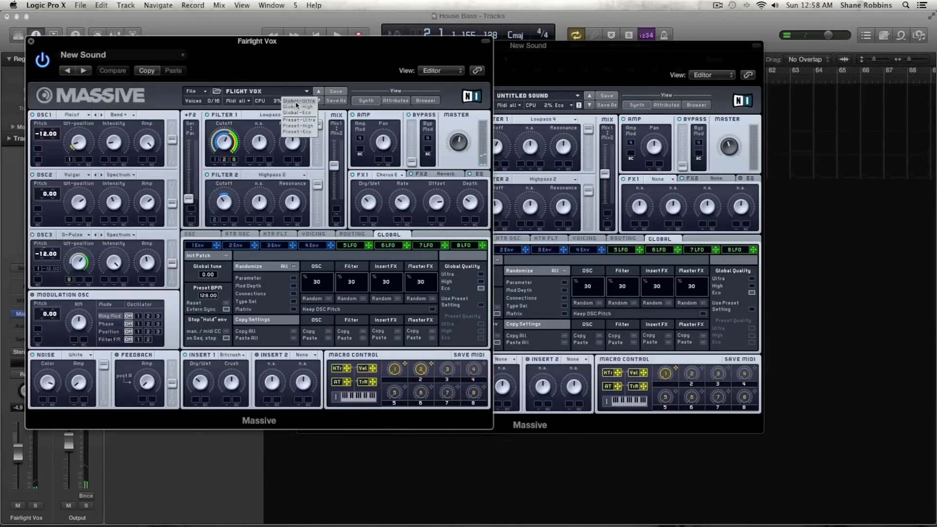
click(296, 102)
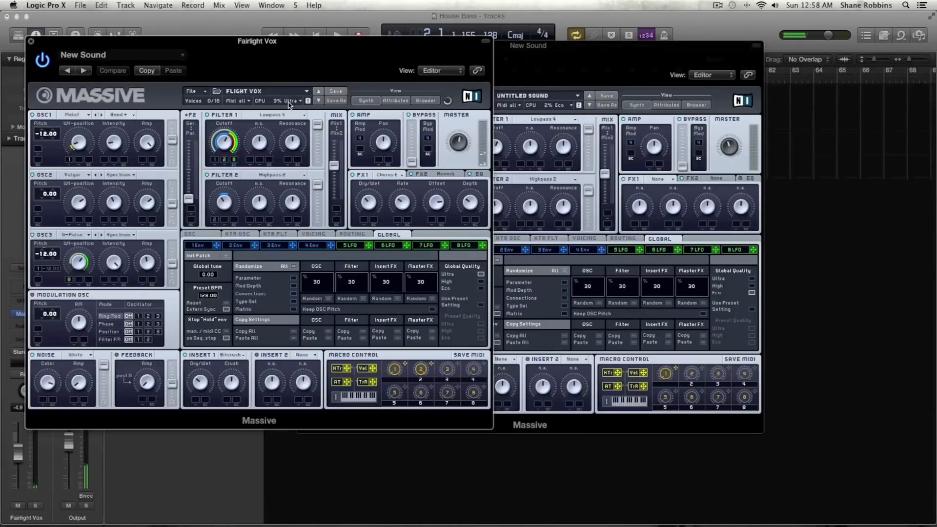
click(290, 105)
click(293, 115)
click(31, 41)
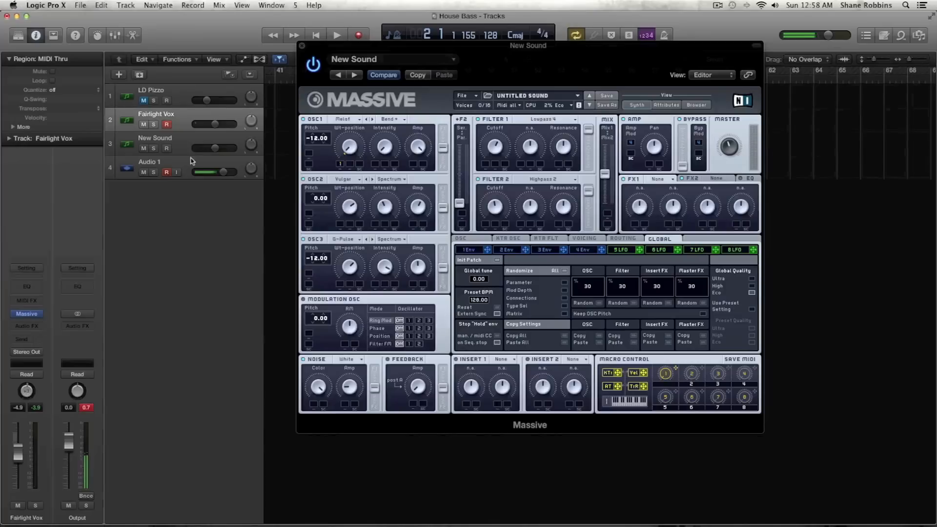
Step: Return to the New Sound track and enable the Pitch Cutoff unison spread in the voicing settings, widening it slightly
click(187, 146)
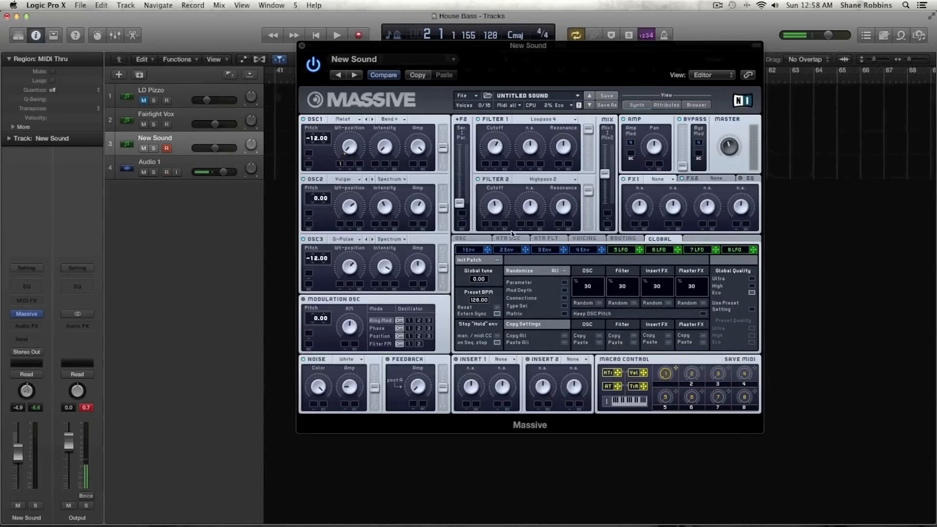
click(463, 239)
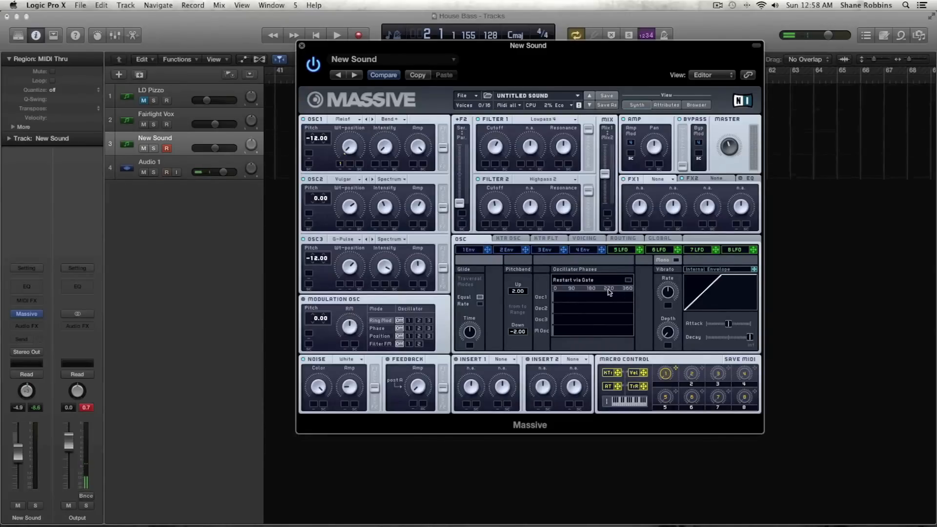
click(516, 239)
click(561, 240)
click(589, 241)
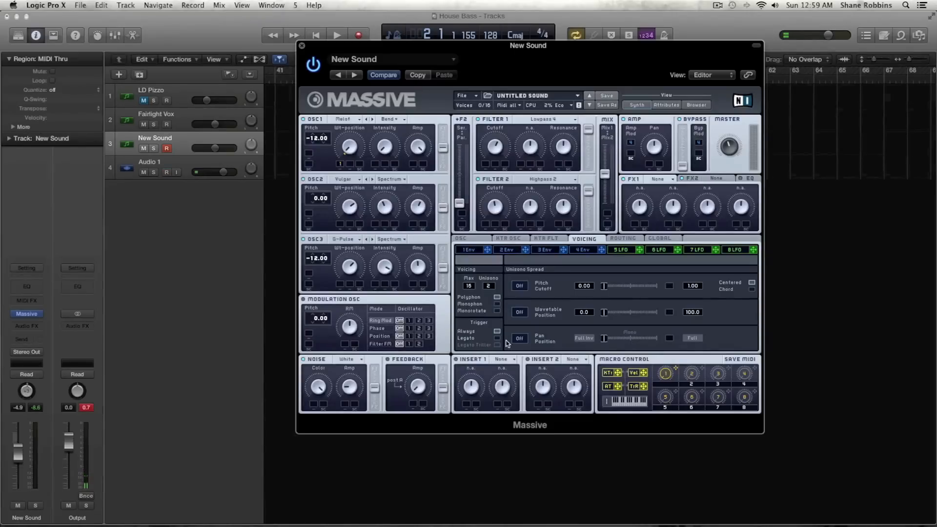
click(520, 289)
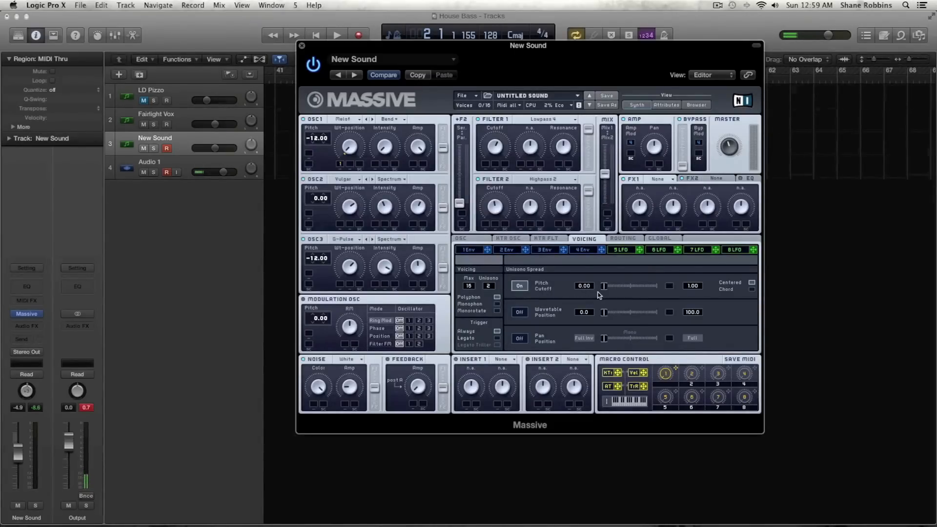
drag(605, 286, 618, 289)
mouse_move(387, 149)
mouse_down()
mouse_move(386, 123)
mouse_move(385, 147)
mouse_up()
Step: Route Insert 1 ahead of Filter 1 and set the Insert 1 effect to Bitcrusher
click(628, 240)
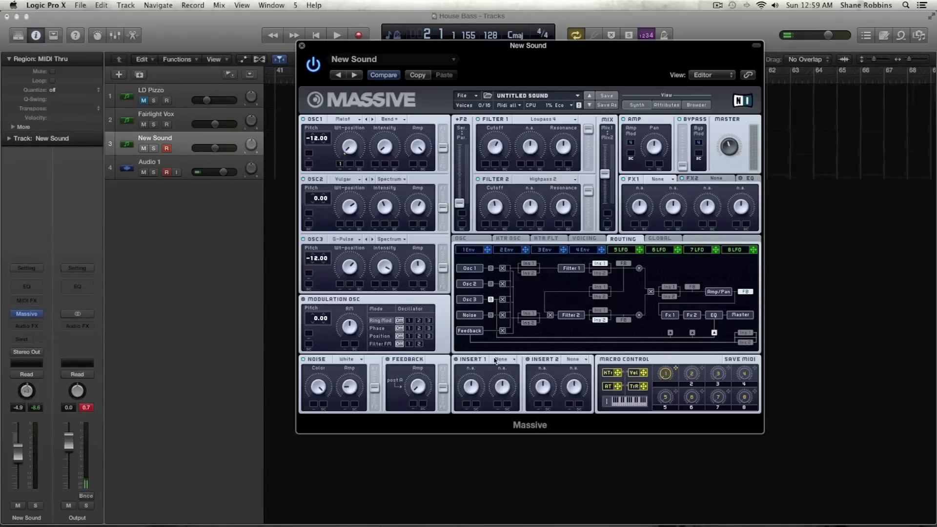
click(529, 264)
click(500, 359)
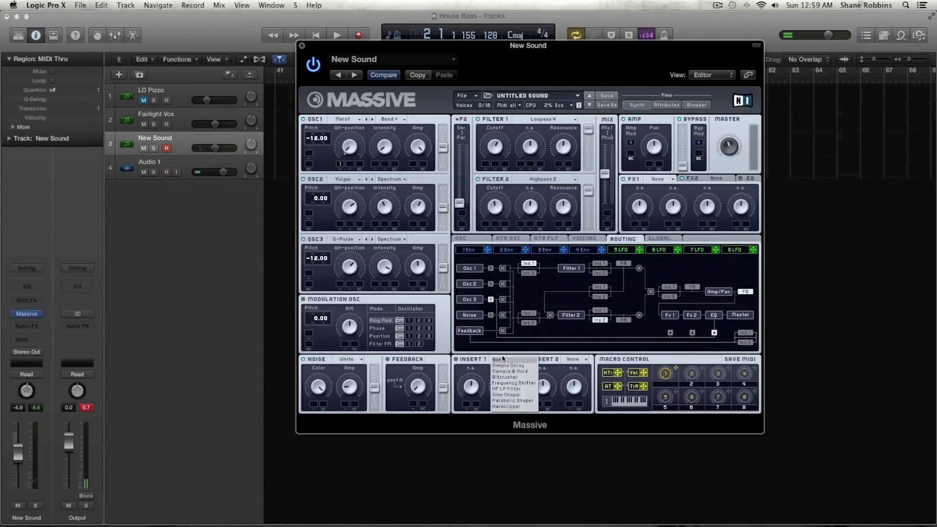
click(512, 375)
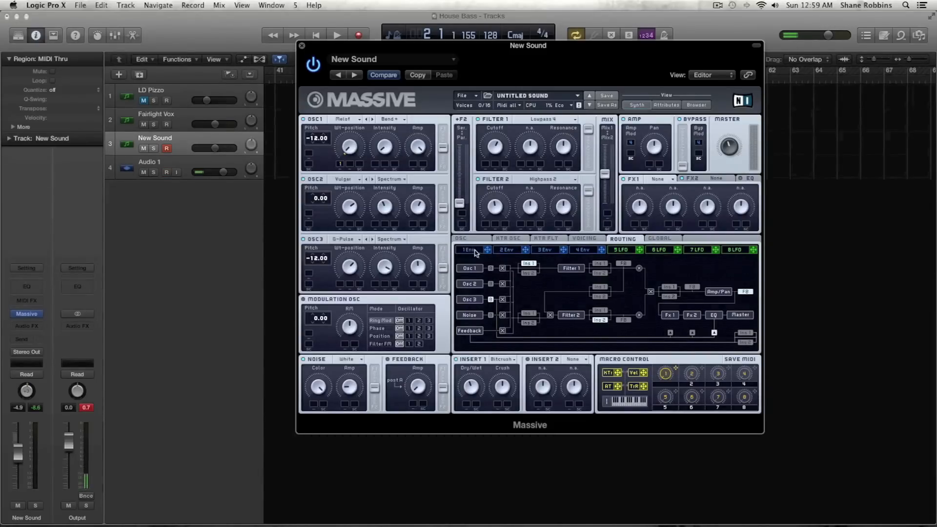
Step: Fine-tune Envelope 4's attack and lengthen its release
click(592, 250)
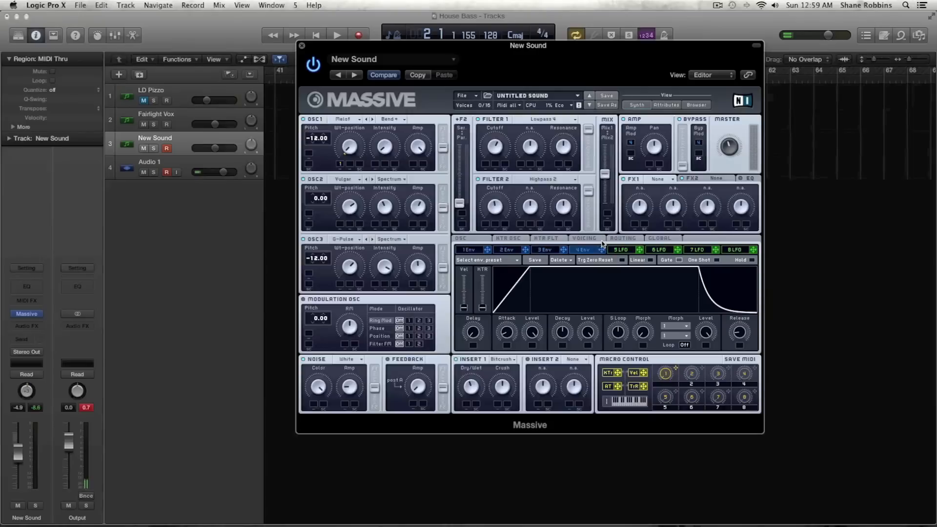
drag(509, 335, 510, 334)
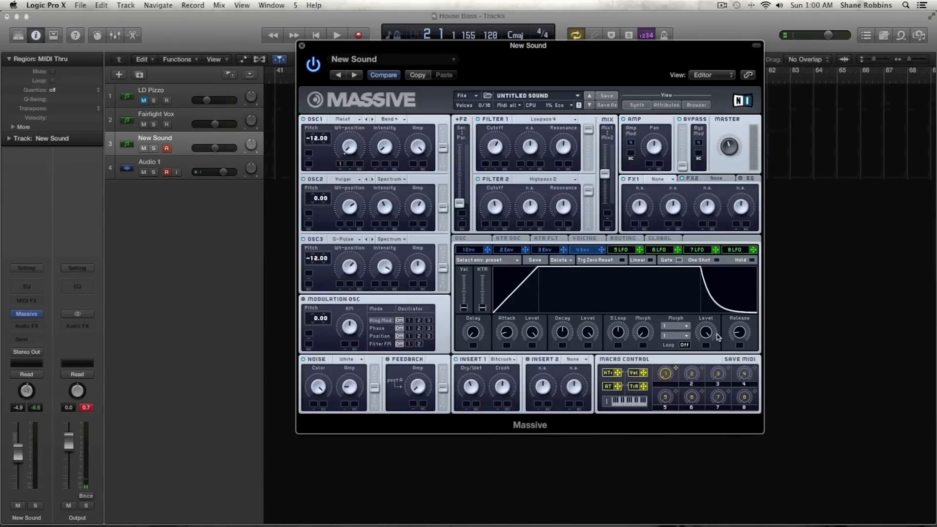
drag(740, 333, 743, 308)
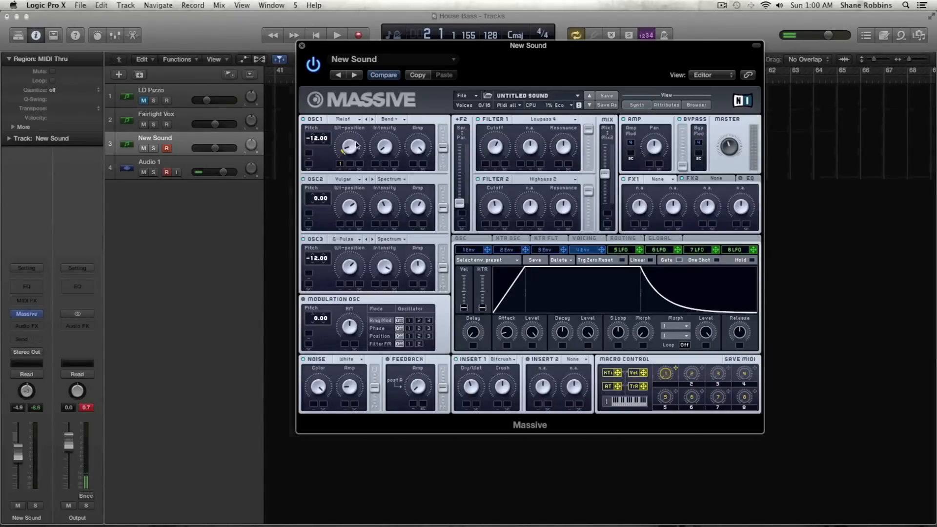
Step: Shape Envelope 3 with a slightly longer attack and a decay level lowered to zero
click(551, 250)
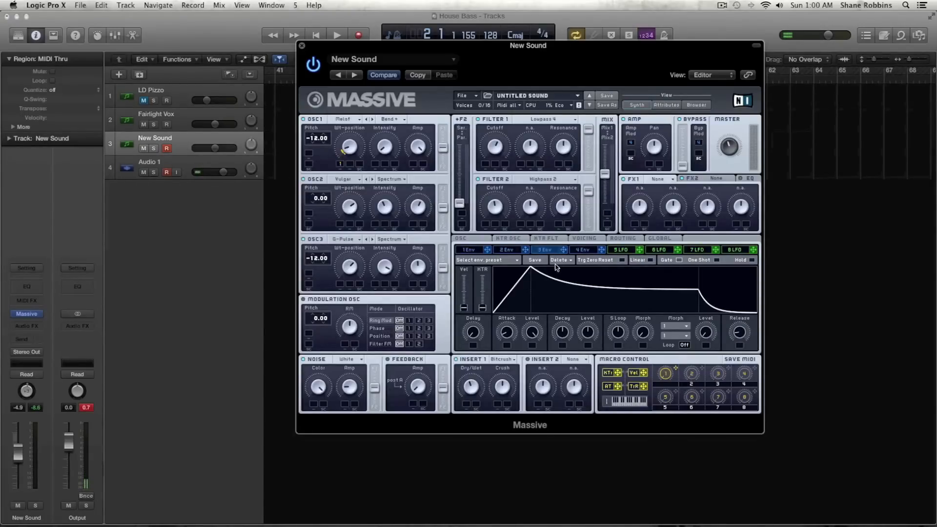
drag(507, 334, 507, 332)
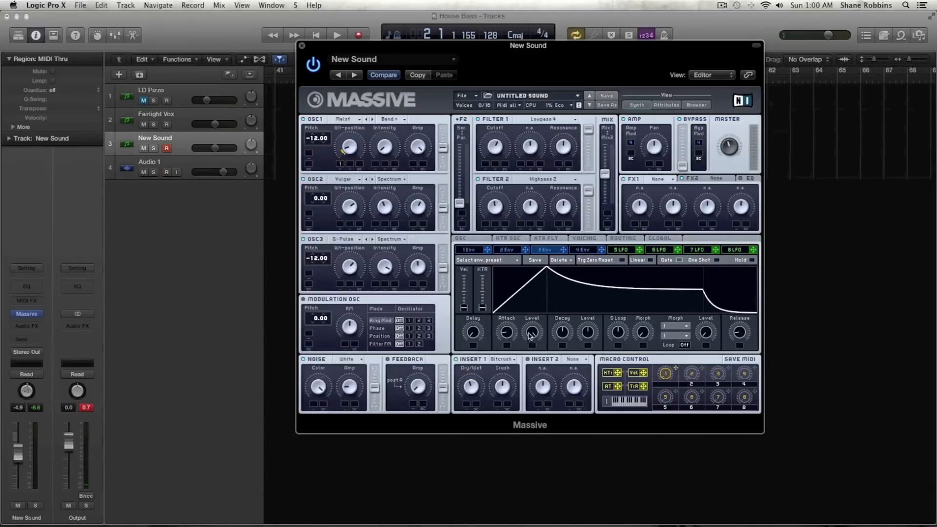
drag(534, 334, 562, 289)
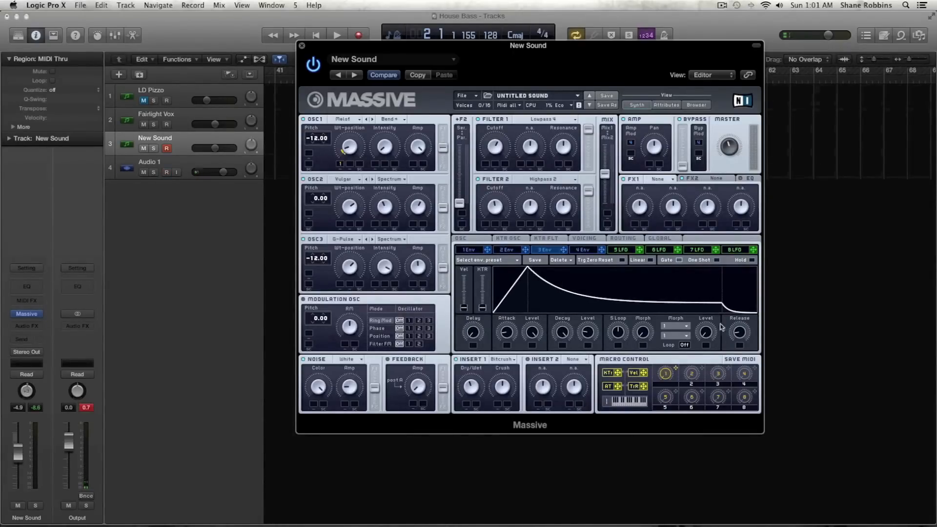
drag(587, 333, 592, 355)
drag(506, 334, 508, 326)
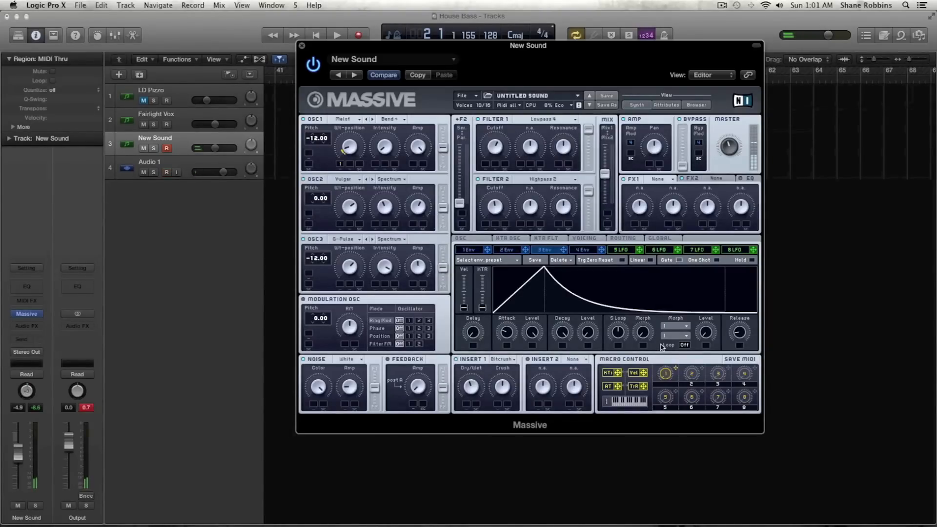
Step: Give Envelope 2 a longer attack, a decay level of zero and a shorter release
click(516, 249)
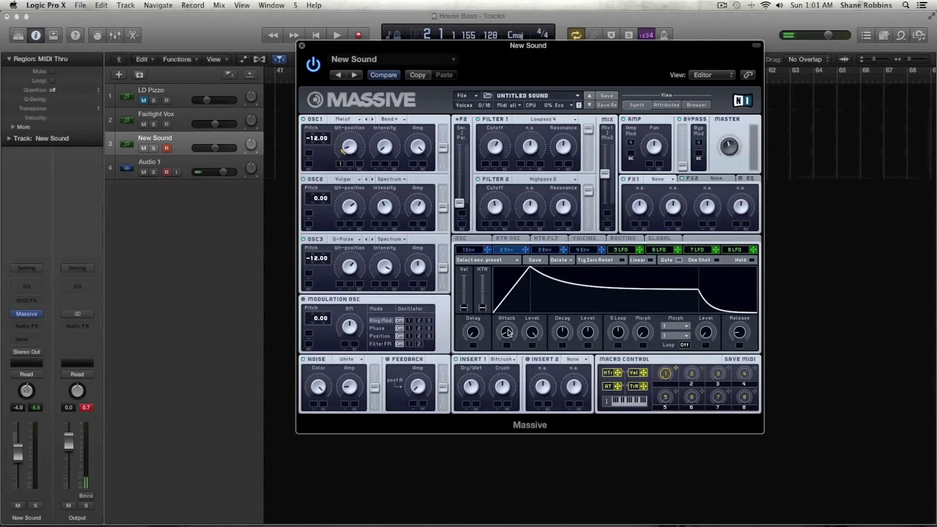
drag(508, 333, 510, 325)
drag(587, 332, 594, 378)
drag(743, 327, 744, 346)
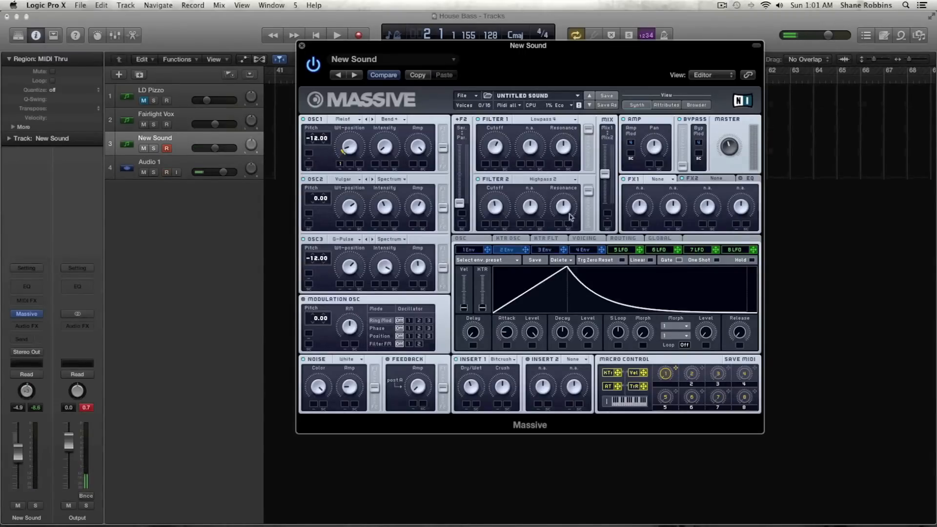
Step: Give Envelope 1 a short attack, a quick decay down to zero and a longer release
click(474, 250)
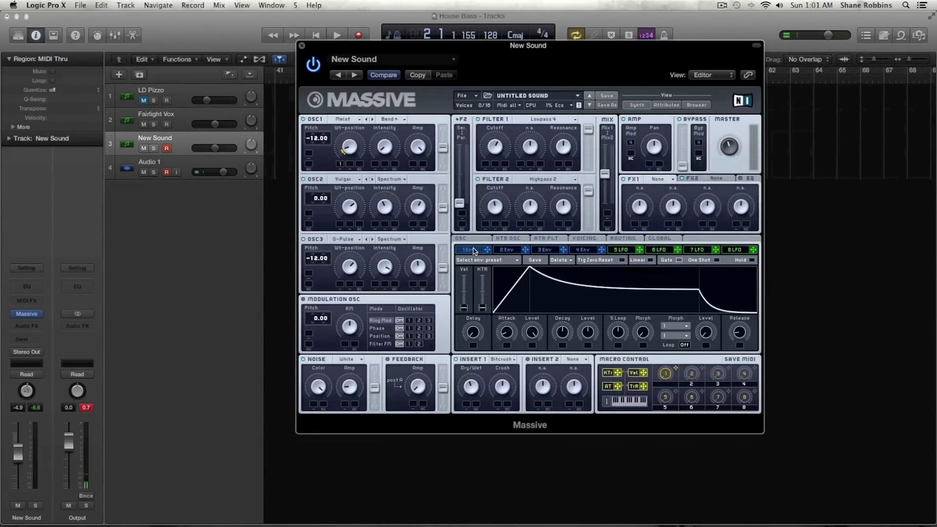
drag(507, 333, 516, 358)
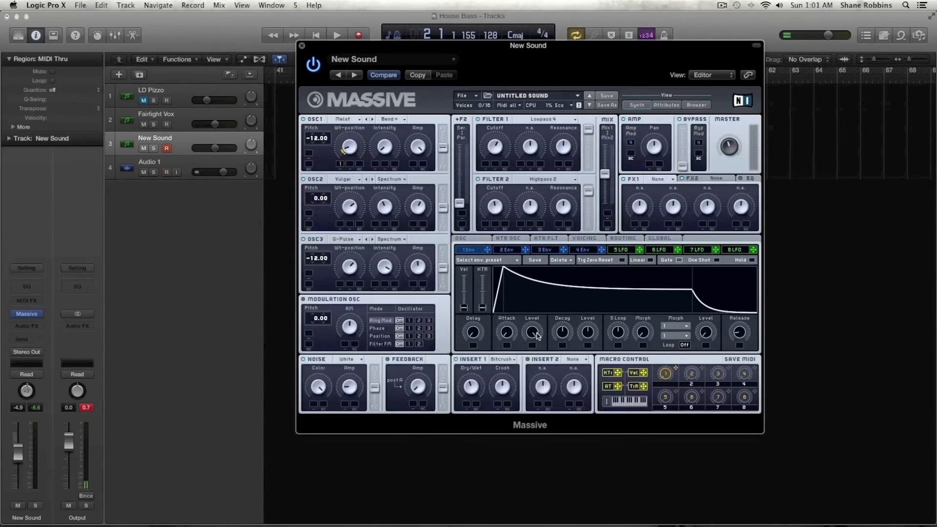
drag(562, 336, 587, 374)
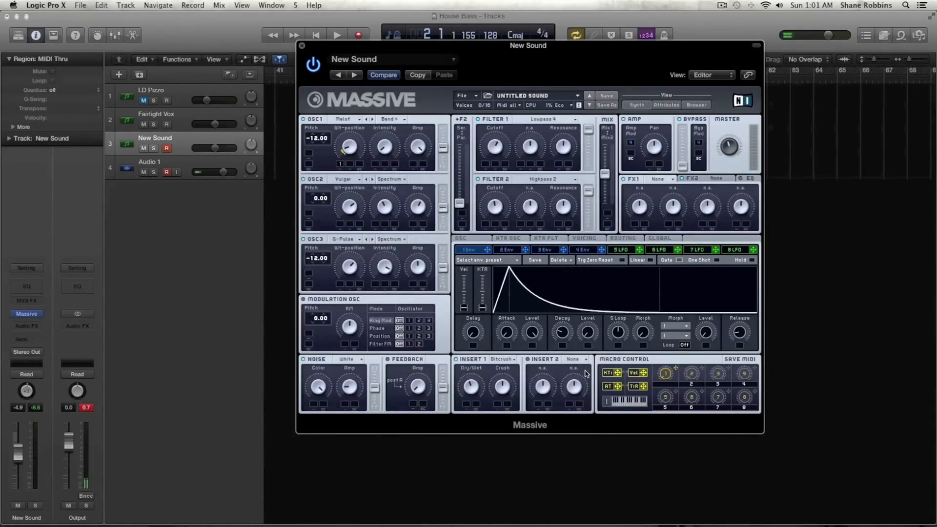
drag(746, 334, 739, 311)
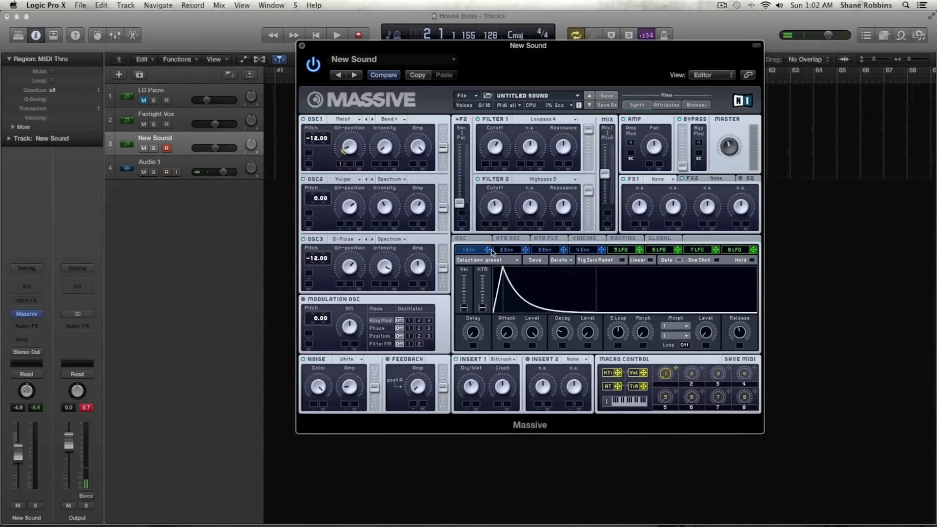
Step: Modulate Filter 1's cutoff with Envelope 1 and Macro 2, and nudge the filter mix slightly toward Filter 1
drag(490, 252, 486, 165)
drag(486, 160, 485, 163)
drag(606, 179, 605, 176)
drag(702, 368, 502, 190)
drag(501, 182, 494, 118)
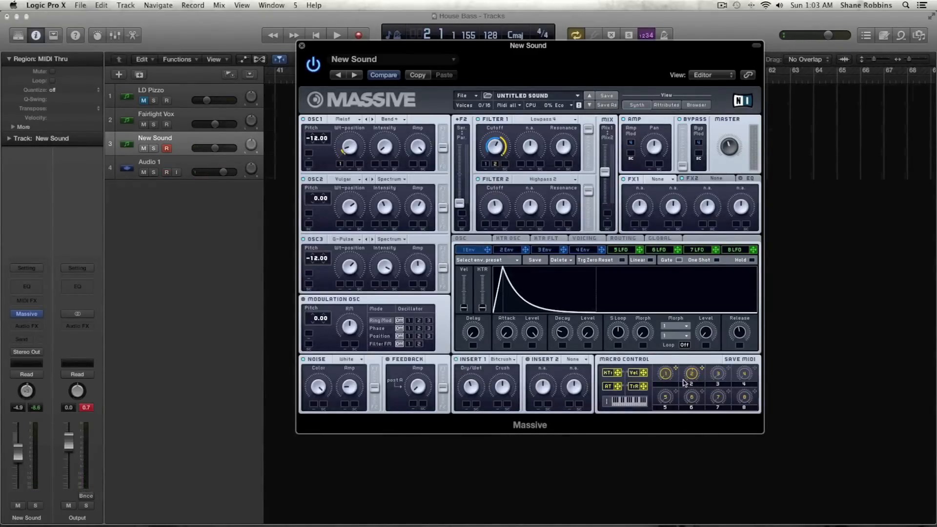
Step: Modulate Filter 2's cutoff with Envelope 2, and Oscillator 2's wavetable position and amp with Envelope 3
click(507, 250)
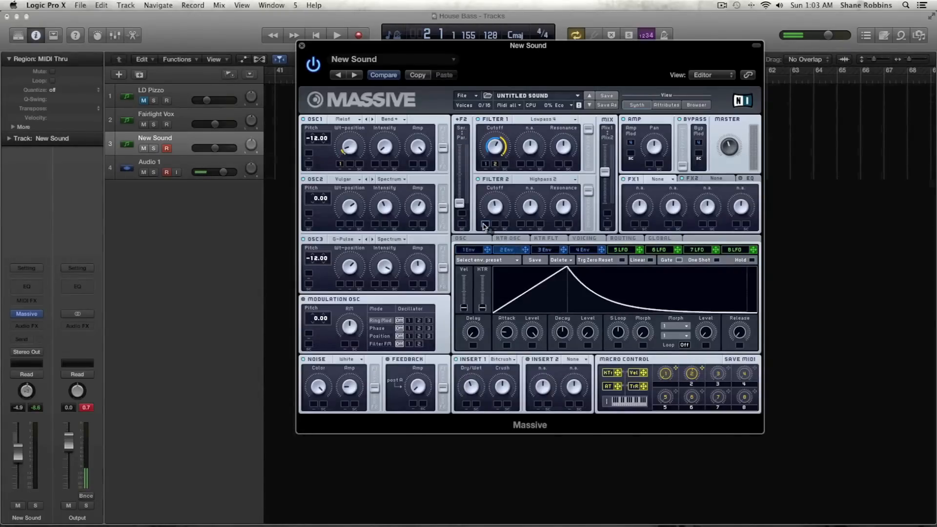
drag(485, 226, 484, 220)
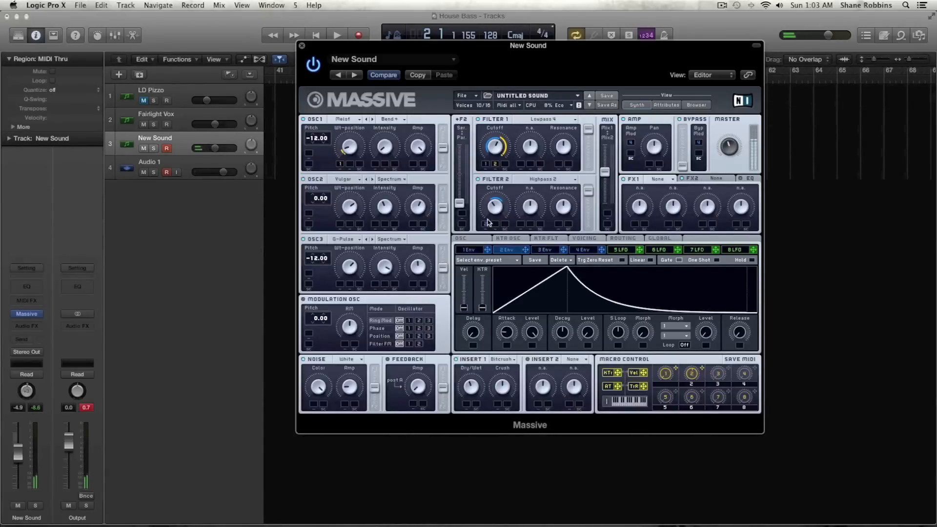
click(553, 249)
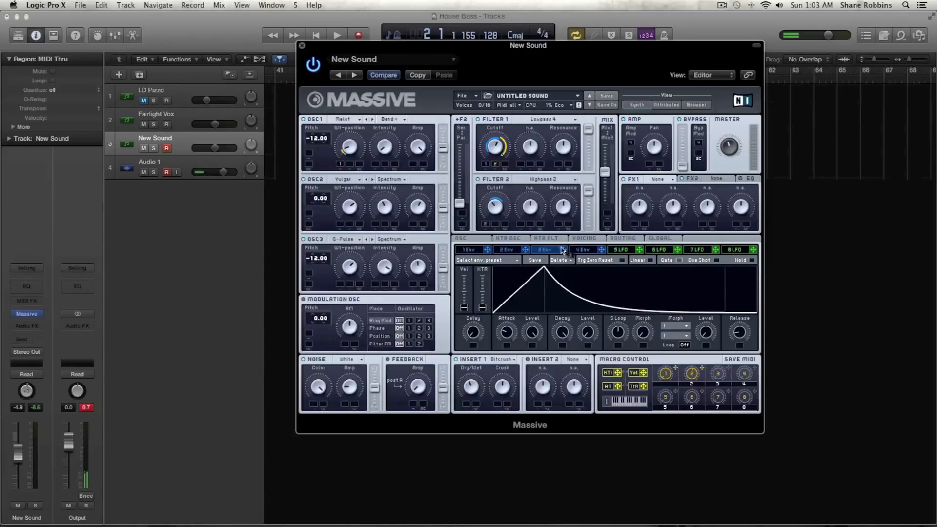
drag(370, 212, 344, 225)
Step: Change modulator 8 from LFO to Performer and randomize its upper and lower step curves
click(621, 251)
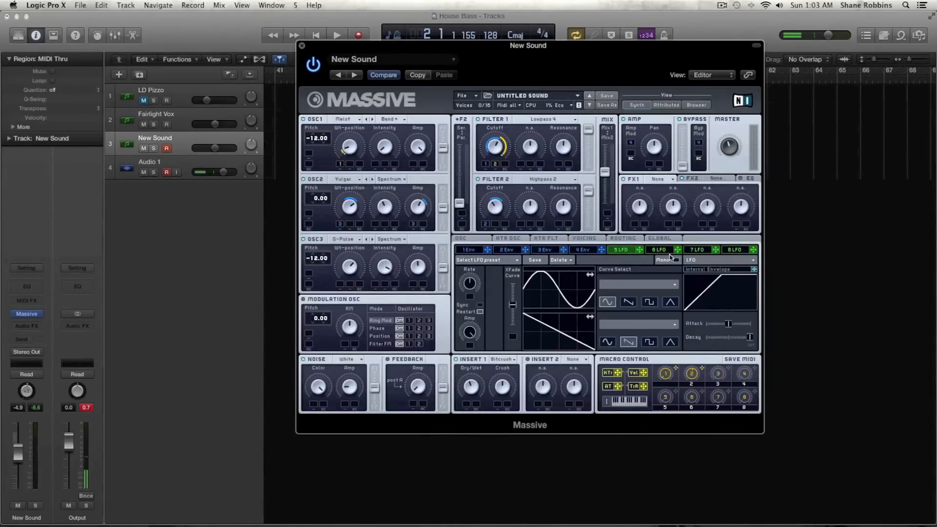
click(699, 260)
click(702, 266)
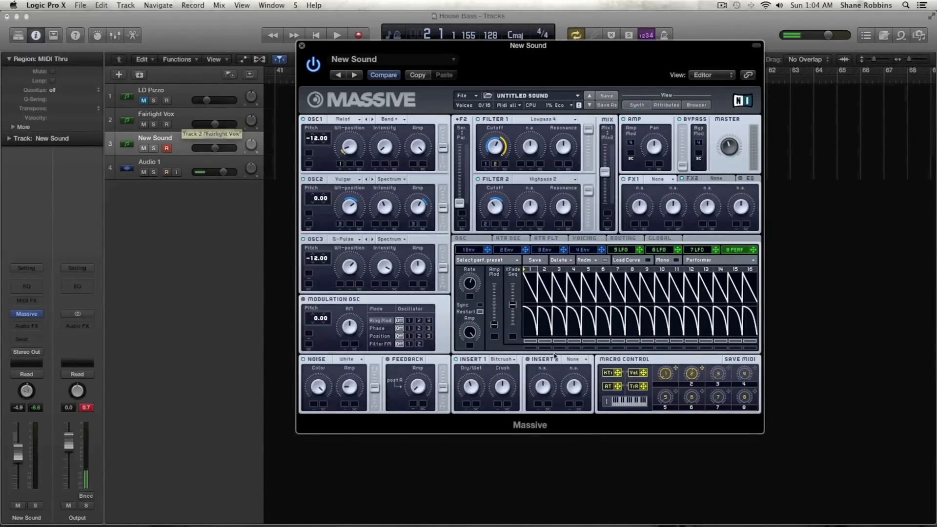
click(604, 260)
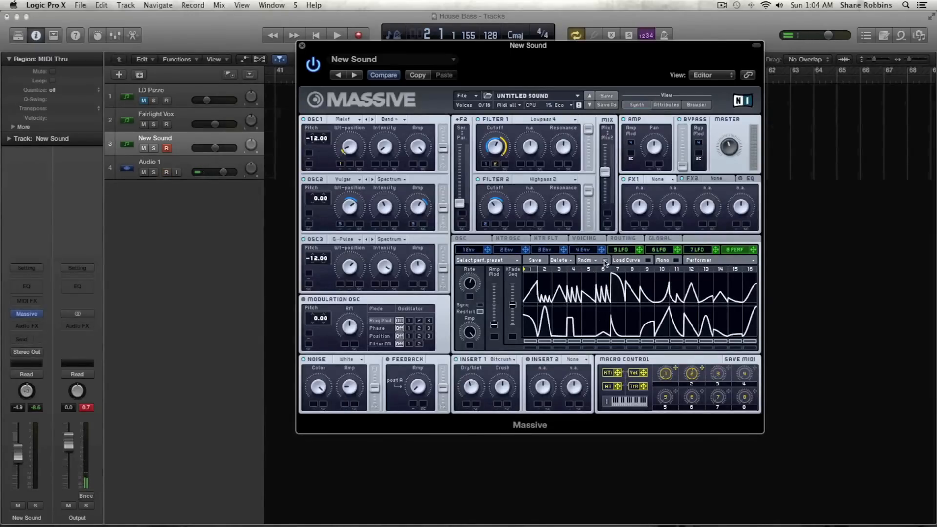
click(594, 261)
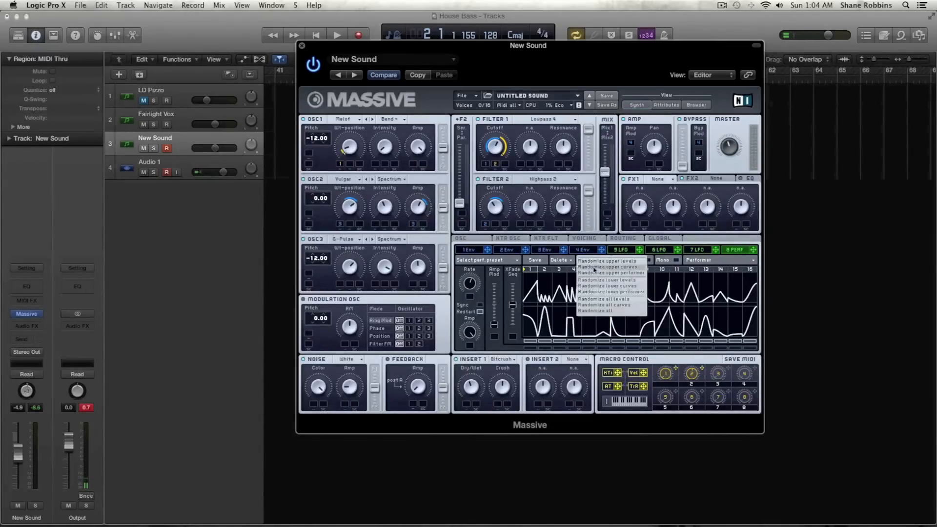
click(677, 287)
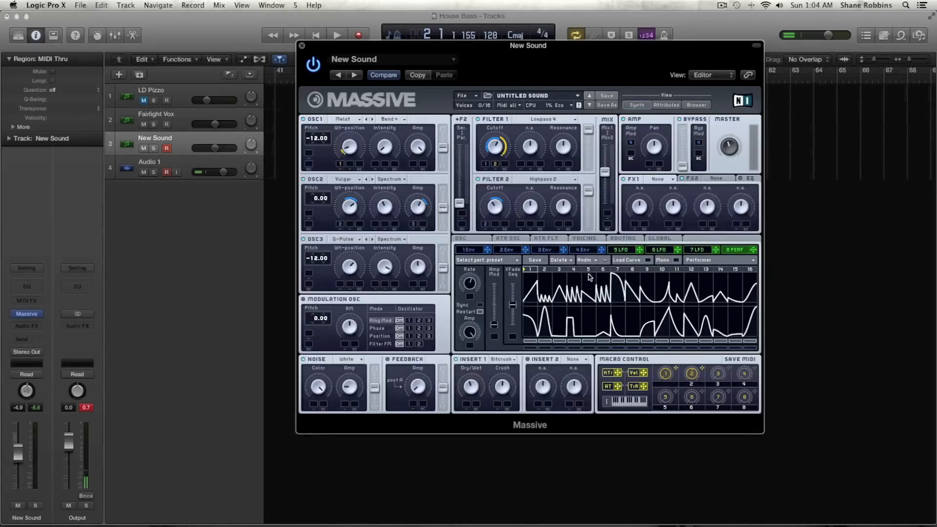
Step: Modulate Filter 1's cutoff and Oscillator 3's wavetable position with Performer 8, syncing it at a 1/8 ratio
drag(753, 250, 502, 140)
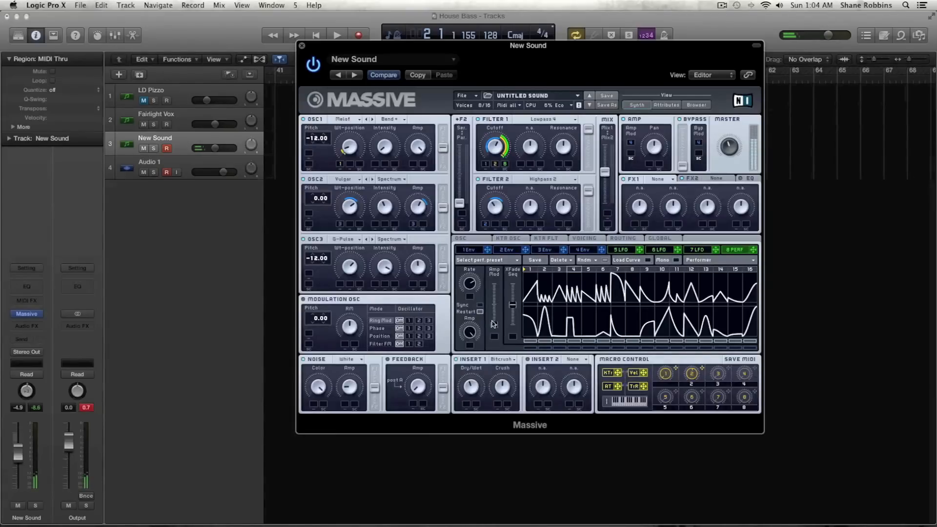
click(479, 305)
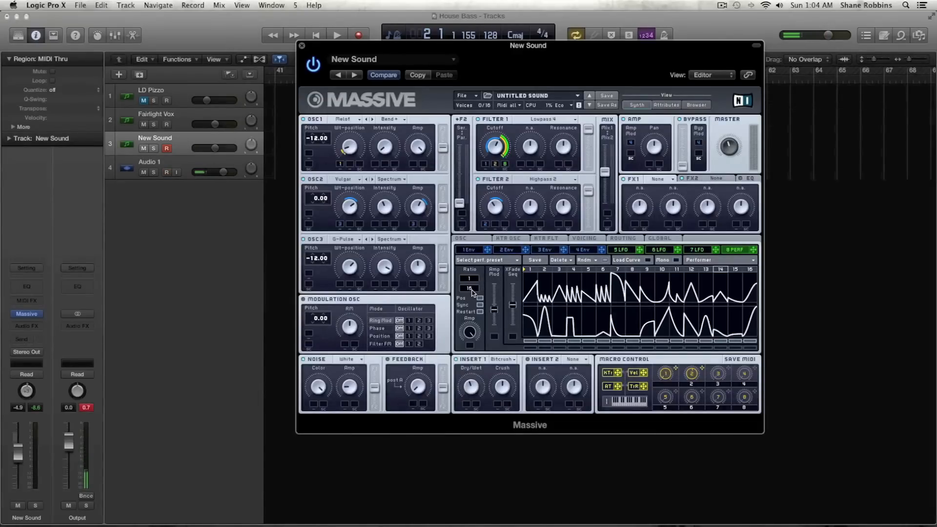
drag(473, 295, 473, 297)
drag(573, 264, 343, 287)
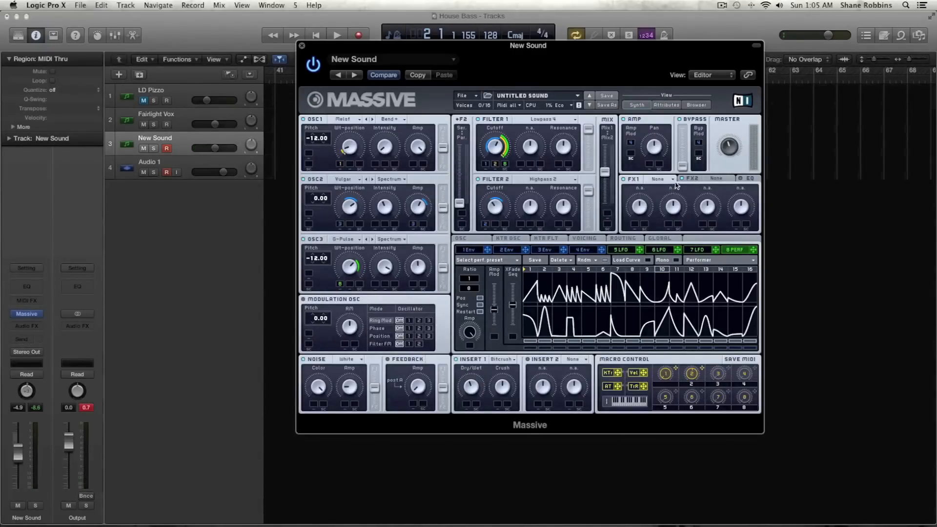
Step: Load Chorus Ensemble into FX1 and adjust its offset
click(667, 180)
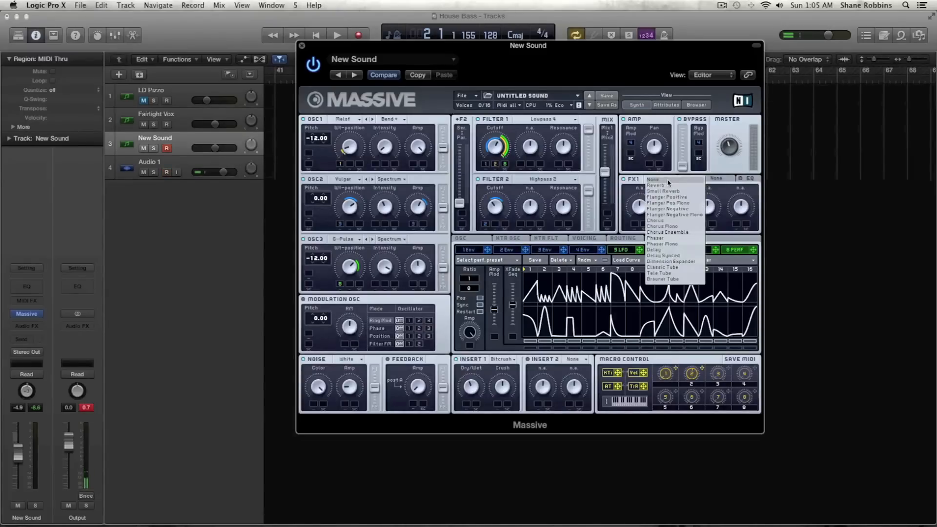
click(682, 232)
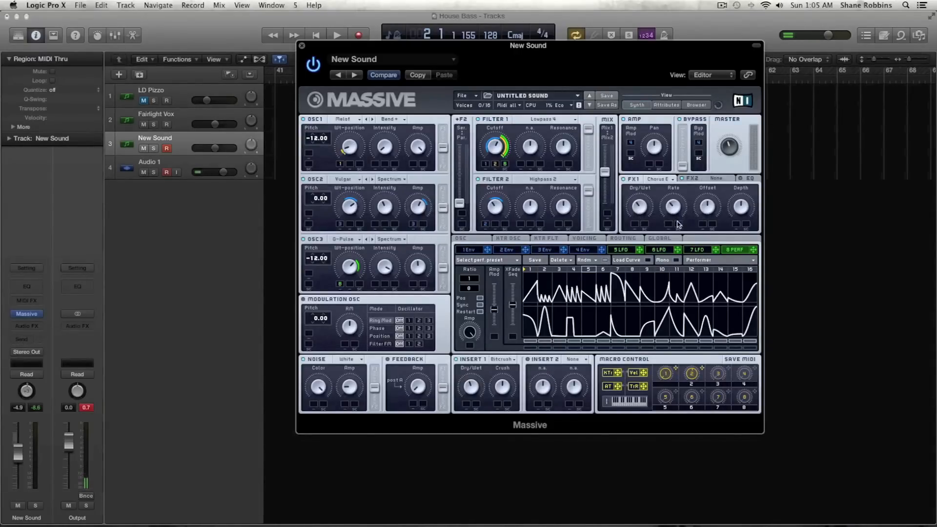
drag(708, 208, 708, 186)
Step: Load Reverb into FX2, adjust its dry/wet amount, and check the EQ before returning to FX2
click(720, 180)
click(720, 180)
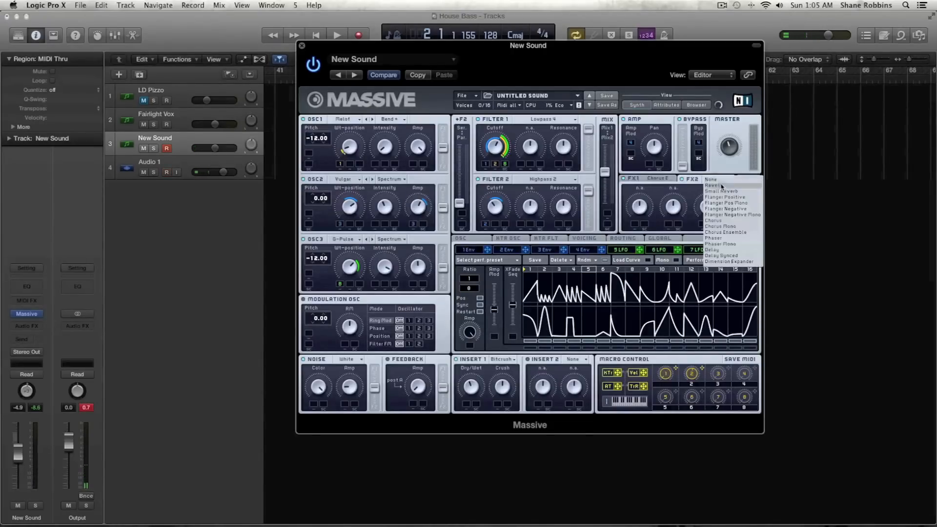
click(724, 187)
mouse_move(637, 202)
mouse_down()
mouse_move(641, 222)
mouse_move(671, 221)
mouse_move(640, 196)
mouse_up()
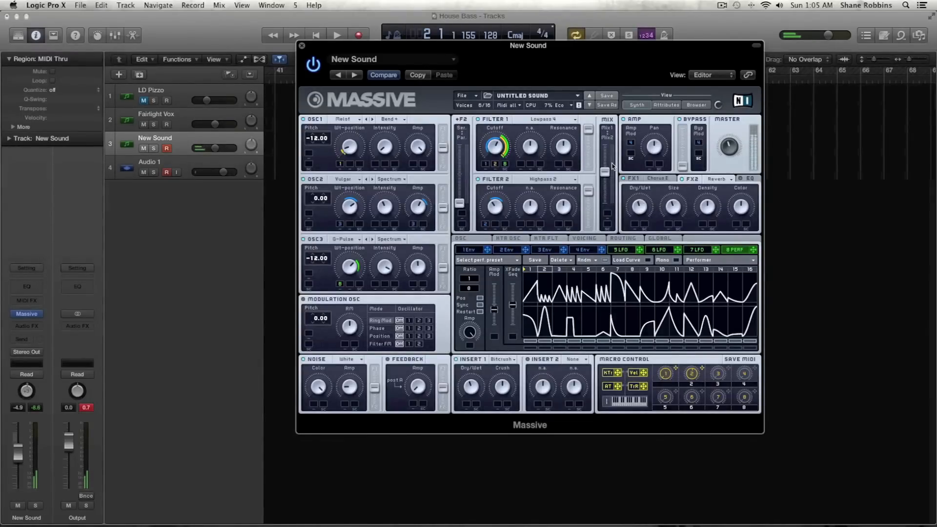
click(740, 179)
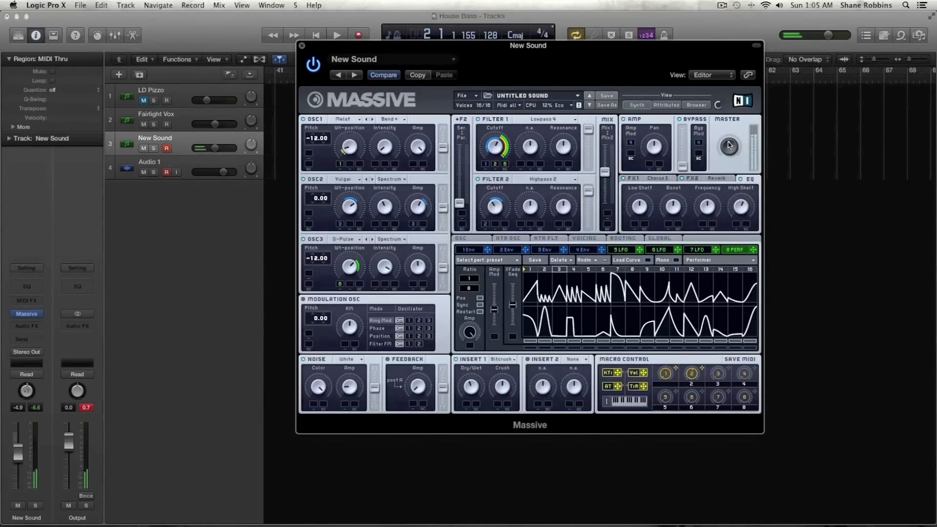
click(703, 181)
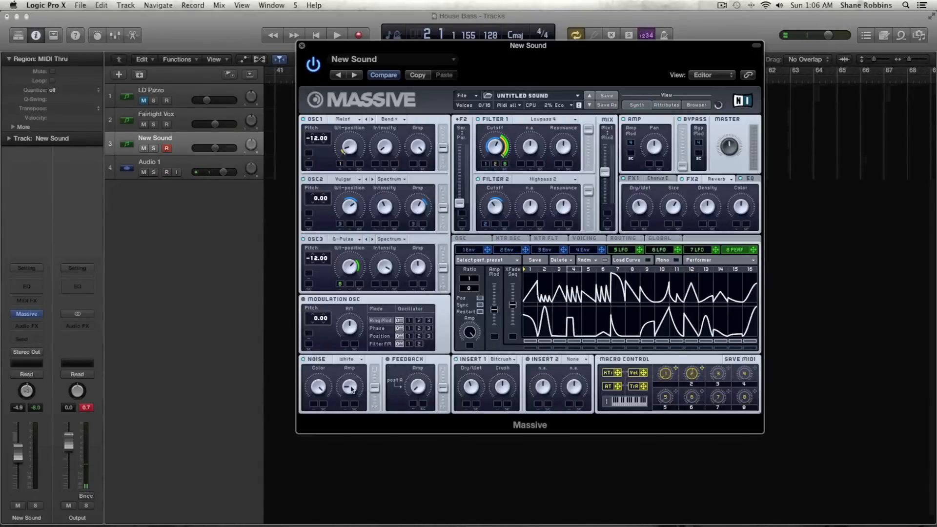
Step: Set the Noise section's noise type to Metallic
click(347, 360)
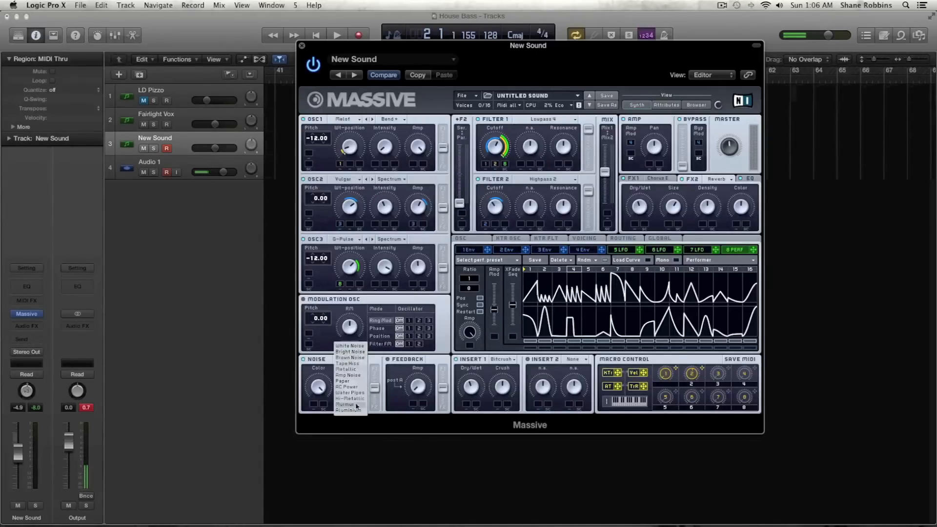
click(360, 376)
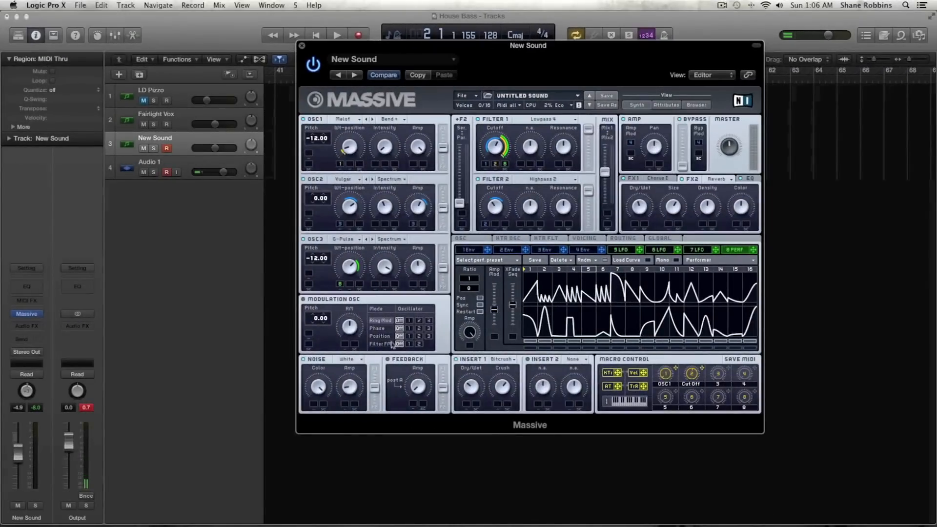
click(342, 364)
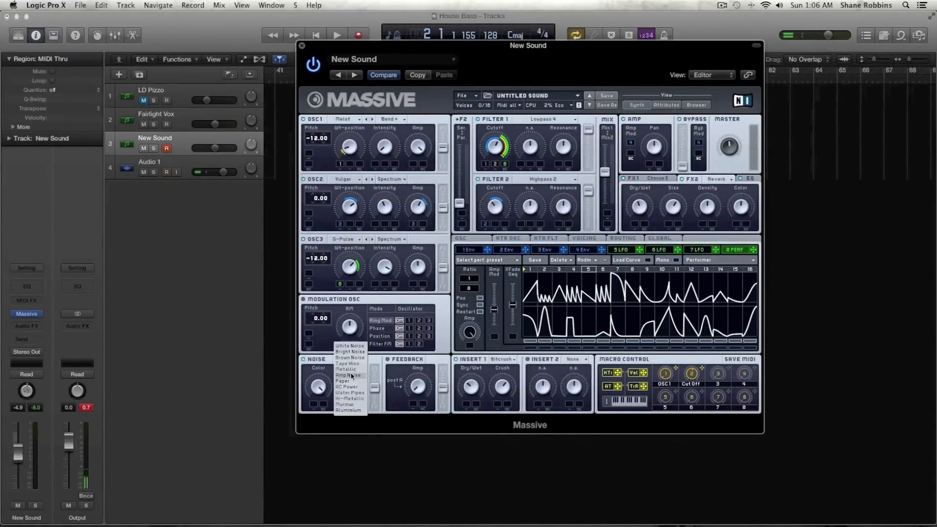
click(322, 376)
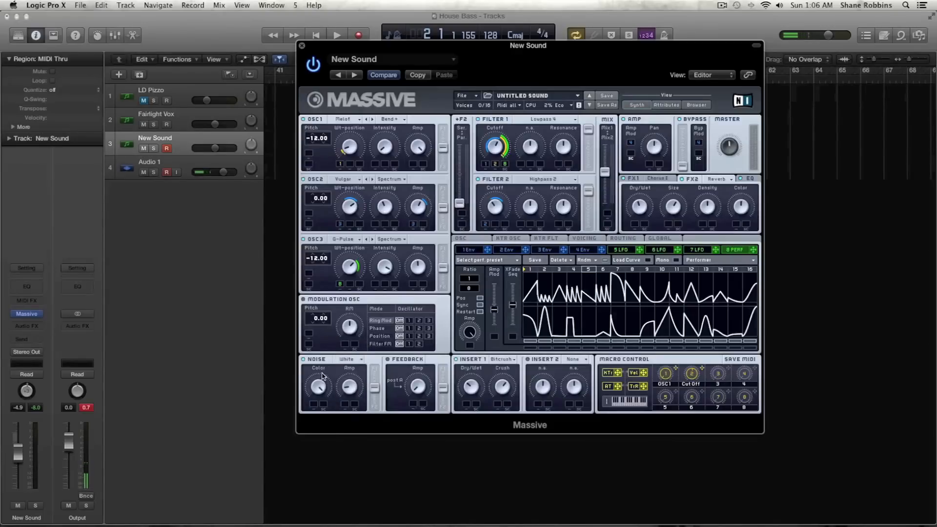
click(348, 361)
click(351, 372)
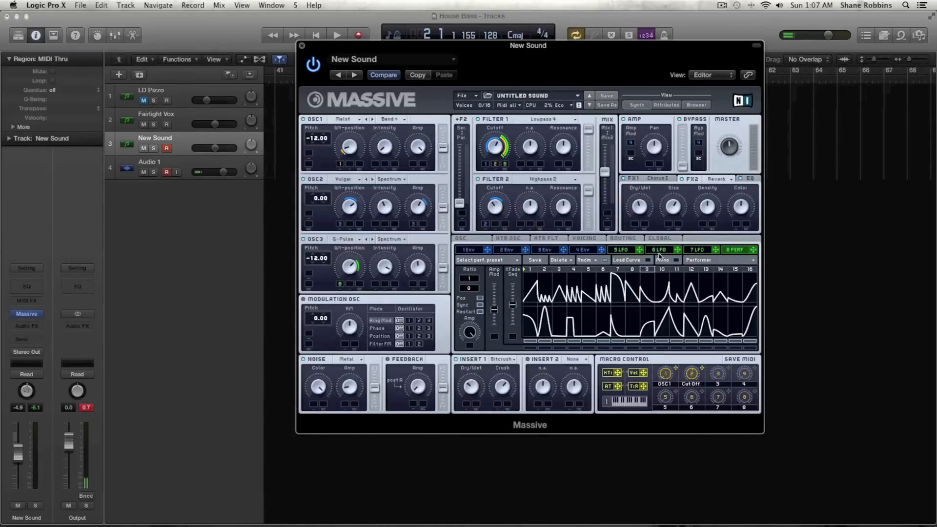
Step: Change modulator 7 from LFO to Performer and randomize its upper and lower step curves
click(698, 249)
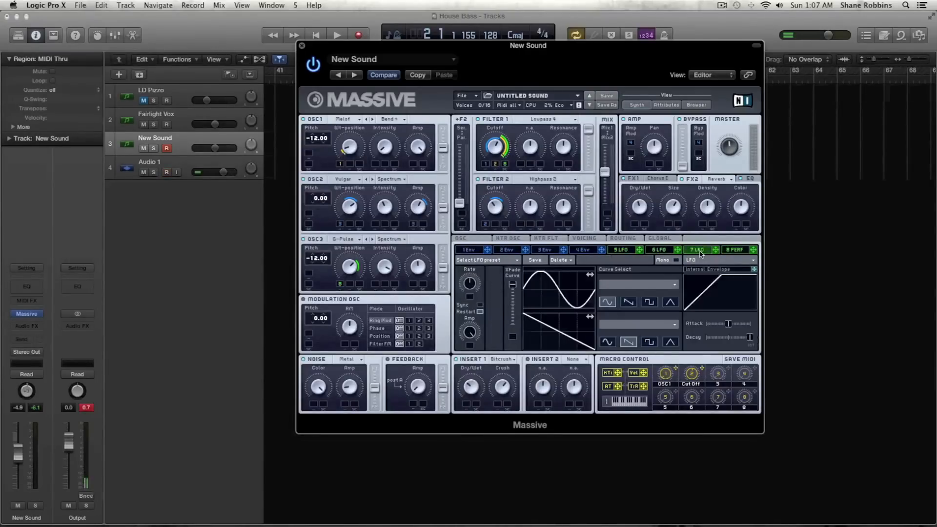
click(703, 260)
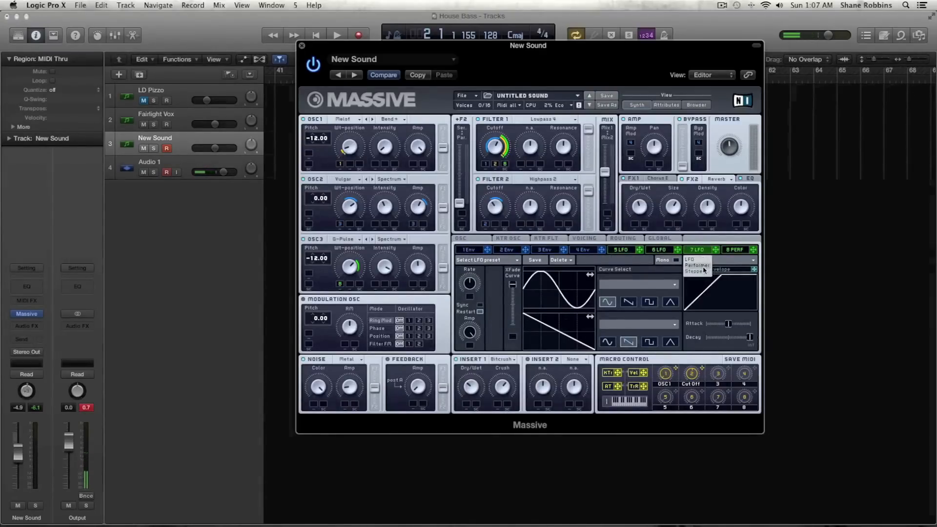
click(702, 266)
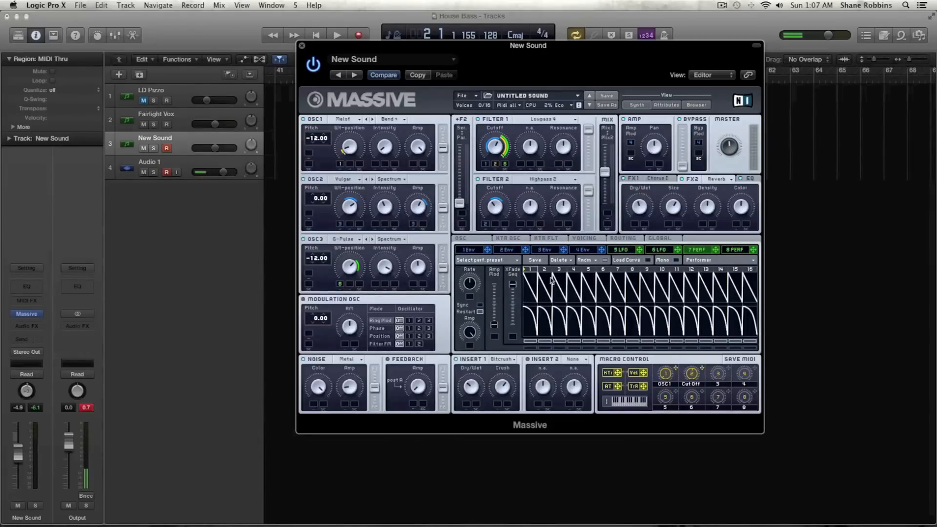
click(587, 260)
click(568, 261)
click(608, 260)
click(607, 261)
click(607, 261)
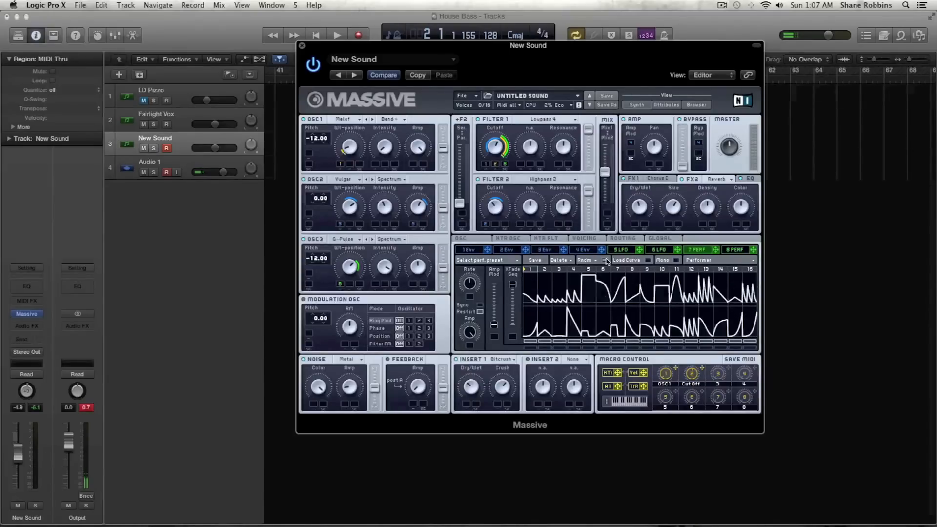
Step: Sync Performer 7 at a 1/16 ratio and modulate Oscillator 2's amp with Performer 8
click(735, 251)
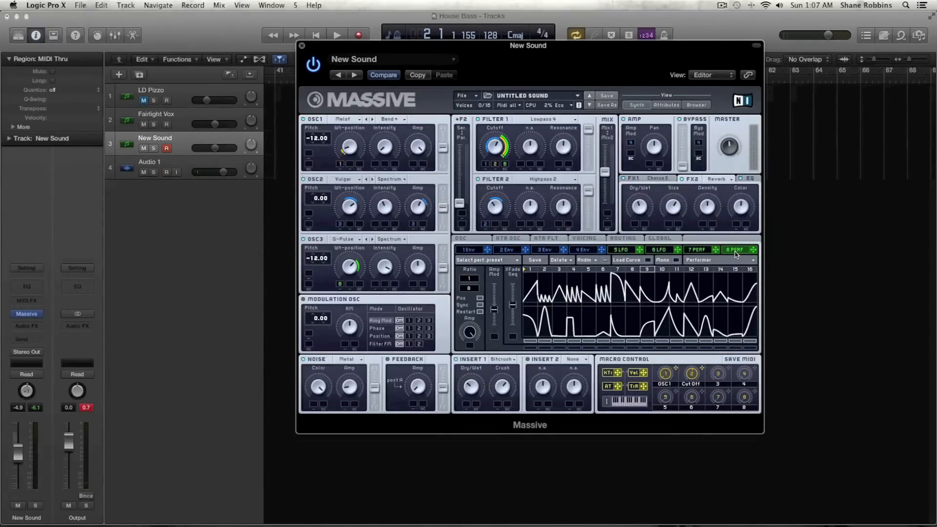
click(695, 251)
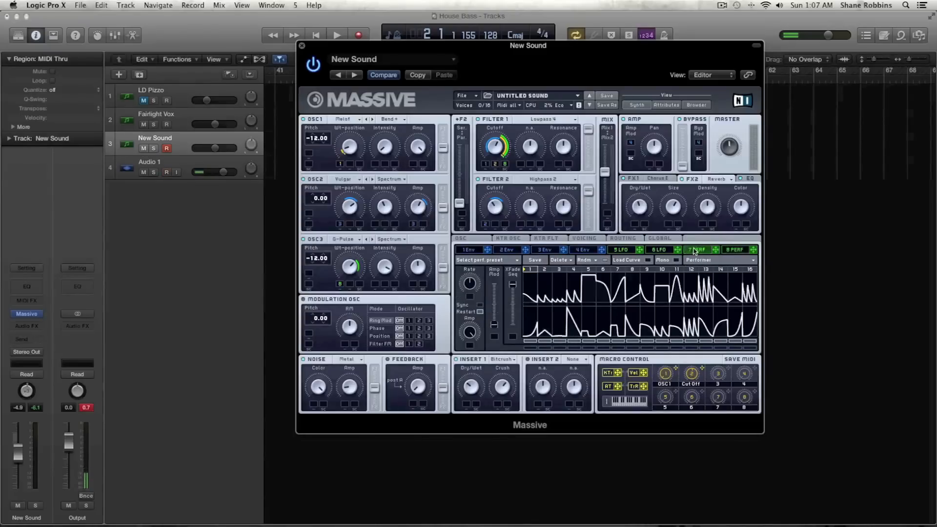
click(470, 296)
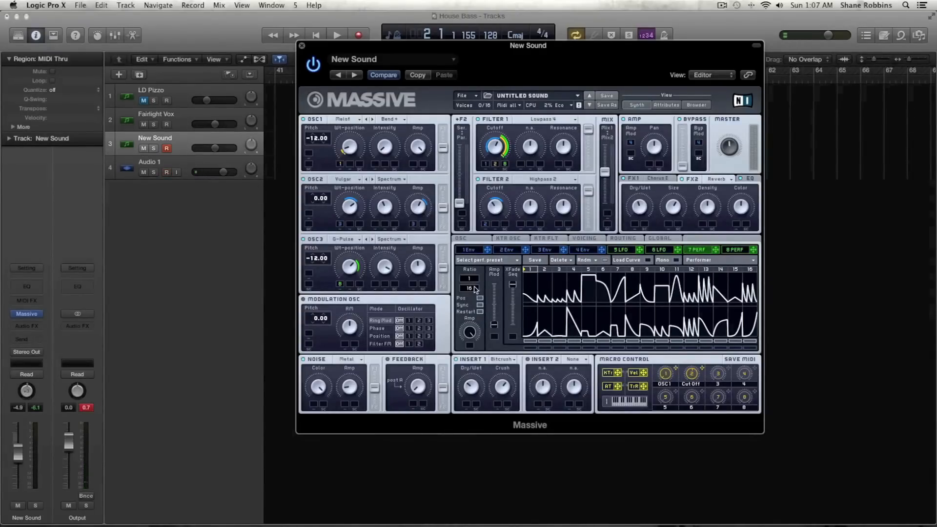
drag(475, 286, 474, 289)
drag(753, 250, 425, 226)
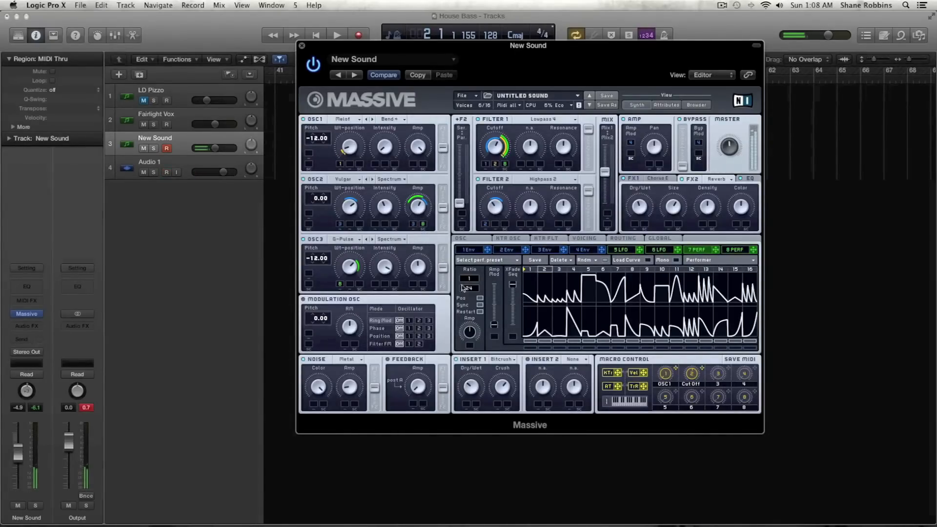
drag(464, 288, 472, 295)
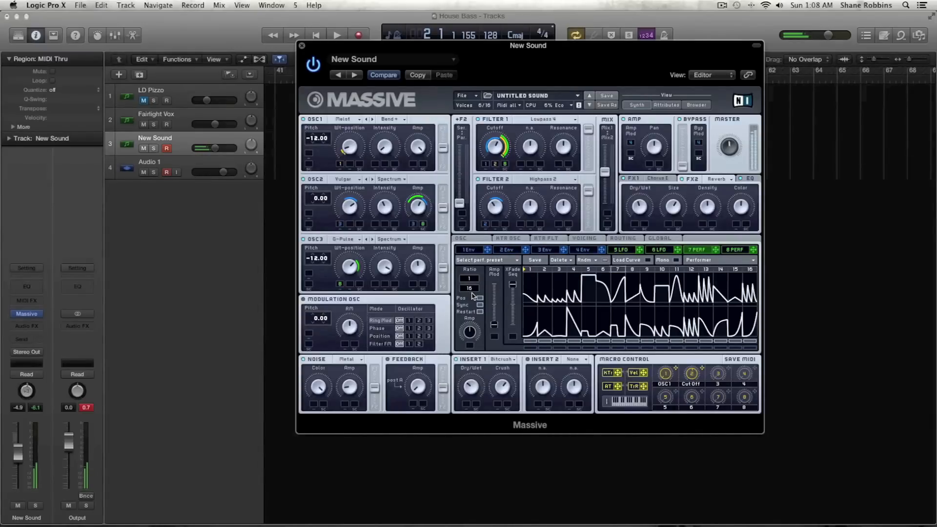